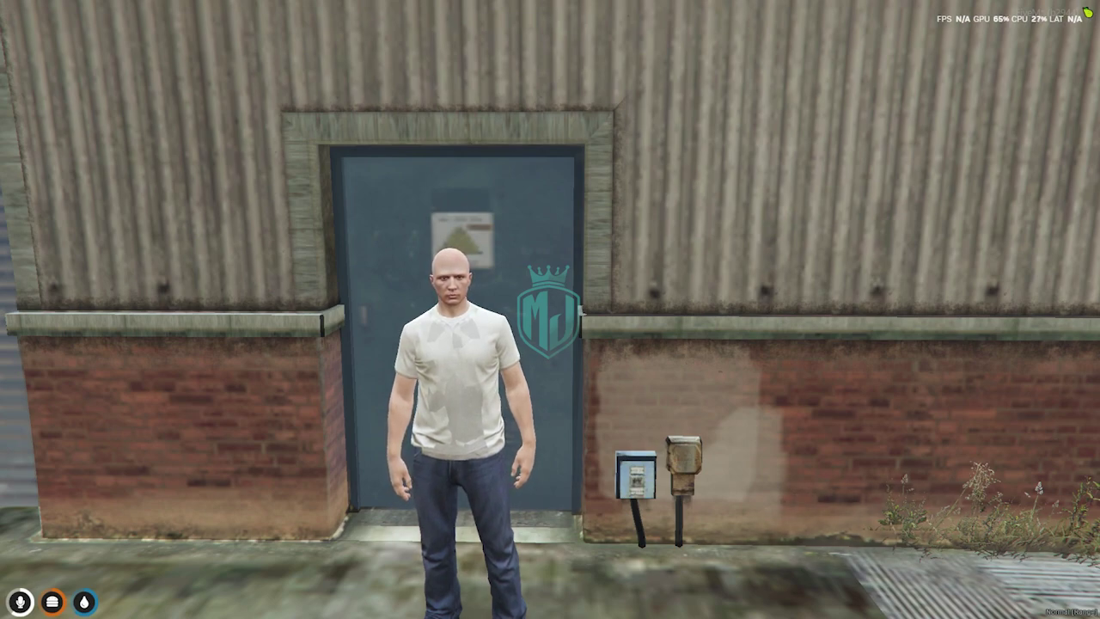
Bring up the Windows Start menu over the full-screen FiveM game.
{"action": "key", "text": "super"}
Switch to fiveguard.net and look over the One-Month and Lifetime pricing plans.
{"action": "left_click", "coordinate": [96, 610]}
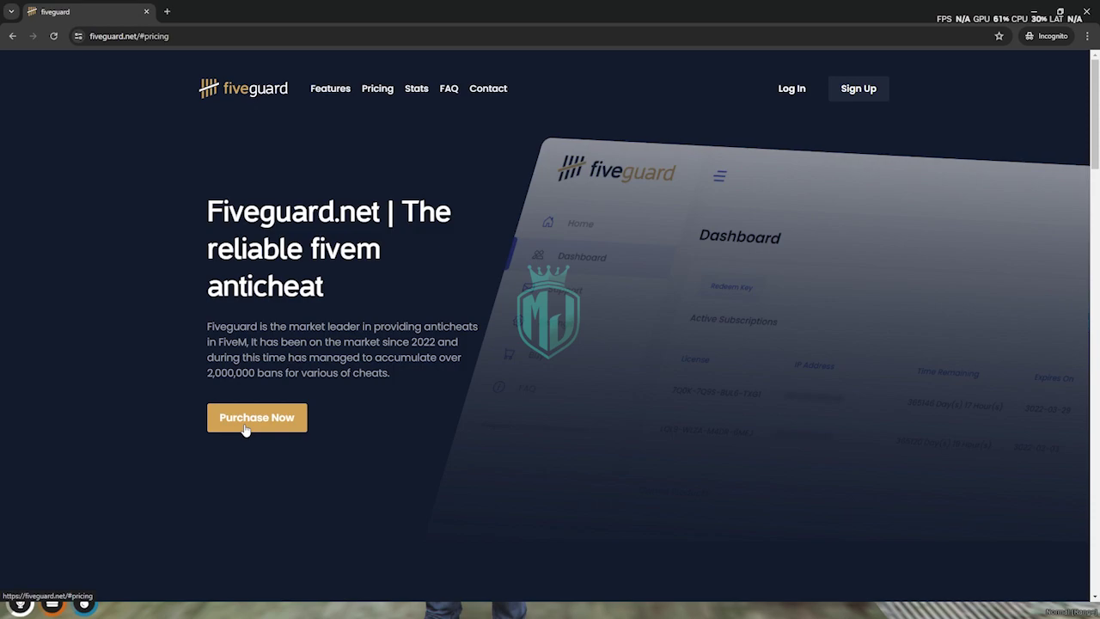
{"action": "scroll", "coordinate": [244, 424], "scroll_direction": "down", "scroll_amount": 1}
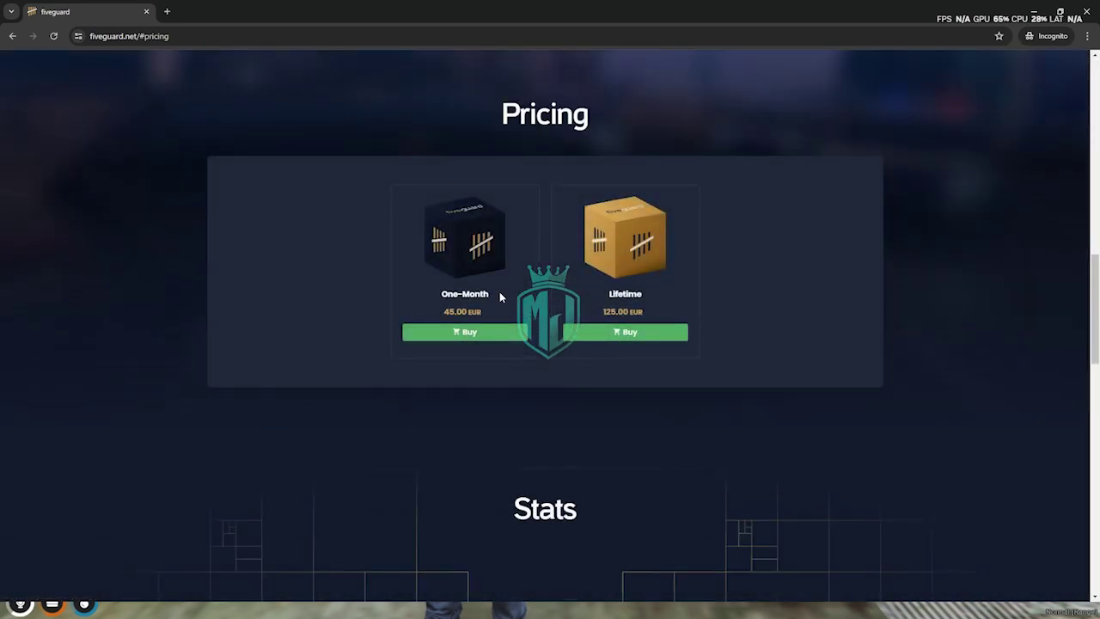
{"action": "left_click_drag", "start_coordinate": [500, 296], "coordinate": [464, 296]}
{"action": "scroll", "coordinate": [603, 394], "scroll_direction": "up", "scroll_amount": 15}
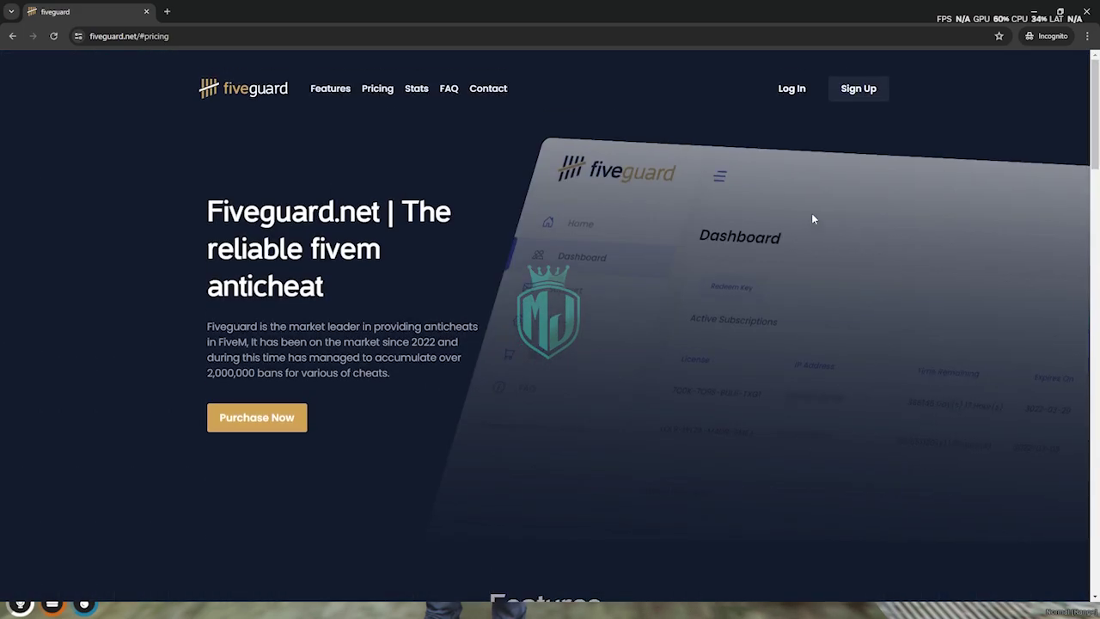
Log in, view the Server Panel and Settings pages, then return to the Dashboard.
{"action": "left_click", "coordinate": [795, 94]}
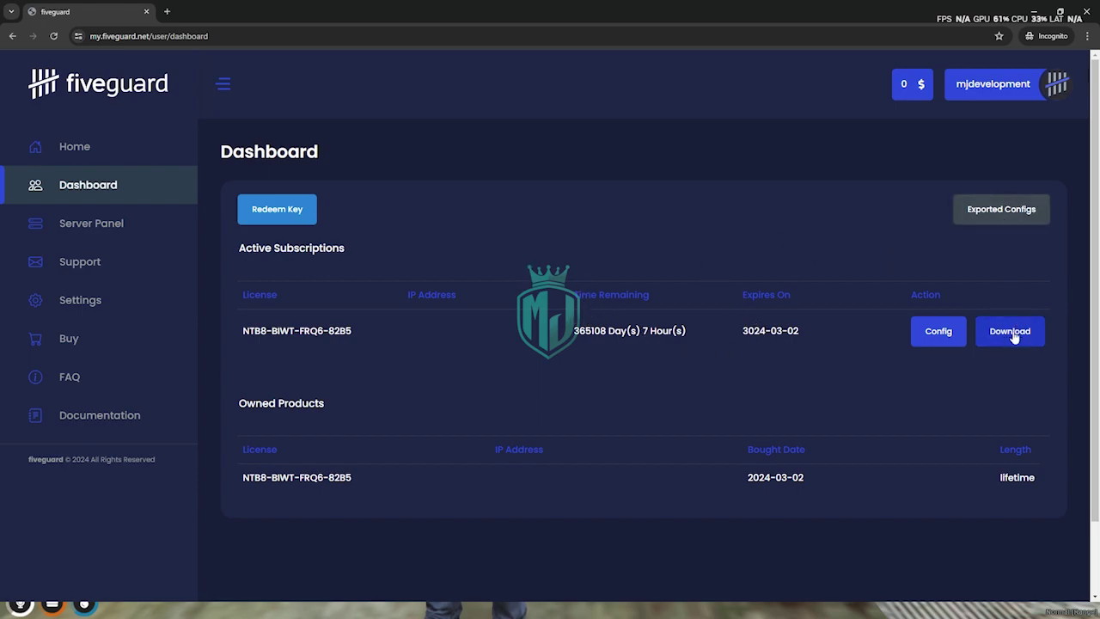
{"action": "left_click", "coordinate": [121, 222]}
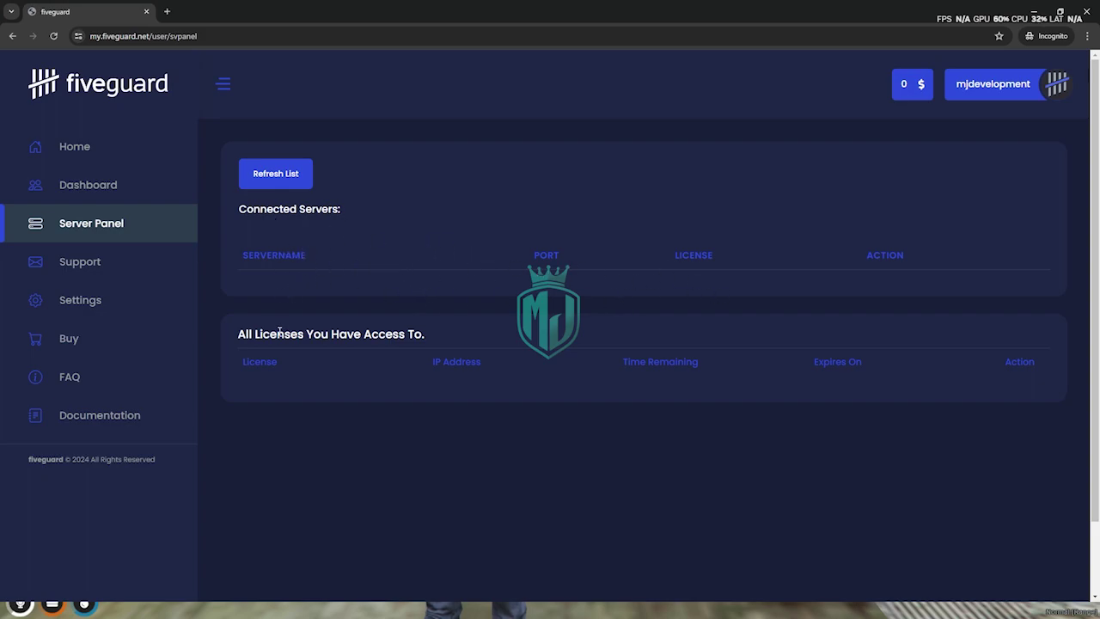
{"action": "left_click", "coordinate": [112, 299]}
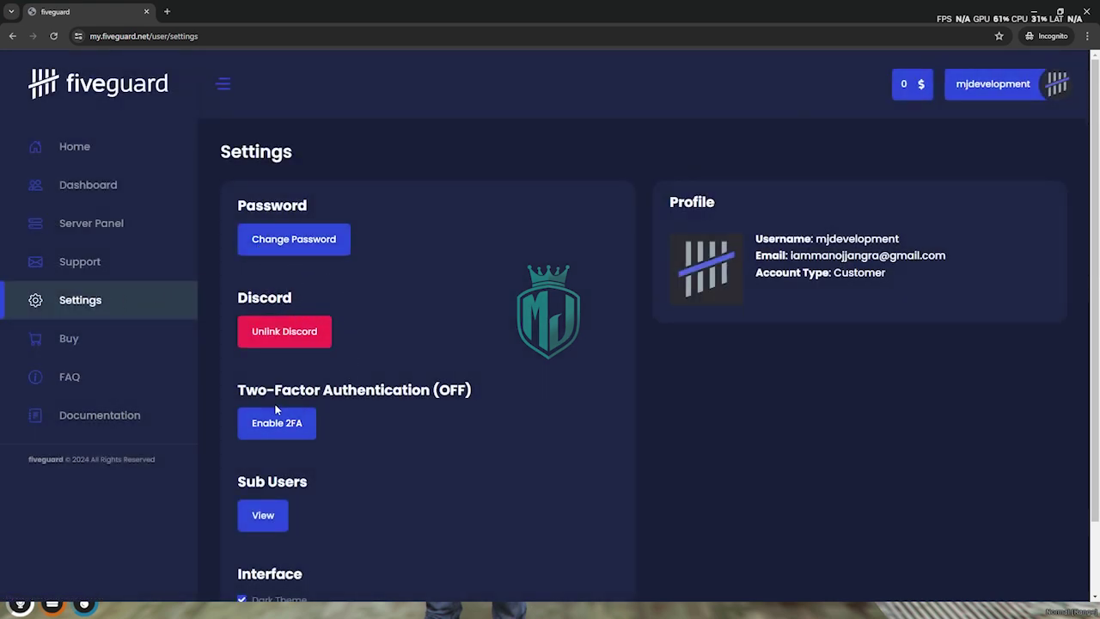
{"action": "scroll", "coordinate": [307, 326], "scroll_direction": "down", "scroll_amount": 1}
{"action": "scroll", "coordinate": [322, 316], "scroll_direction": "up", "scroll_amount": 1}
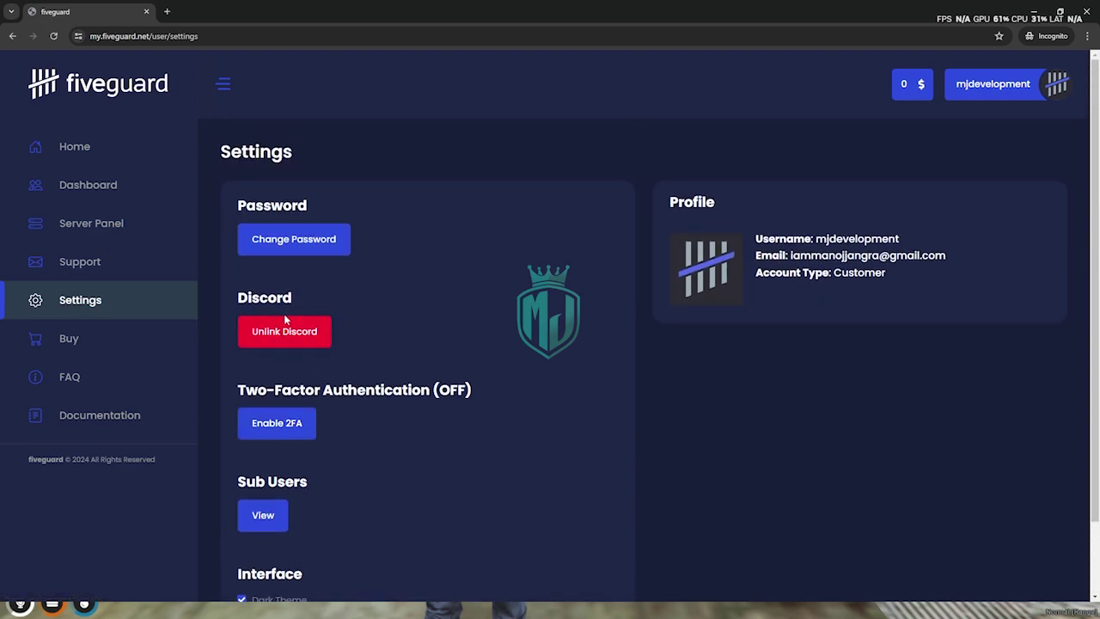
{"action": "left_click", "coordinate": [115, 197]}
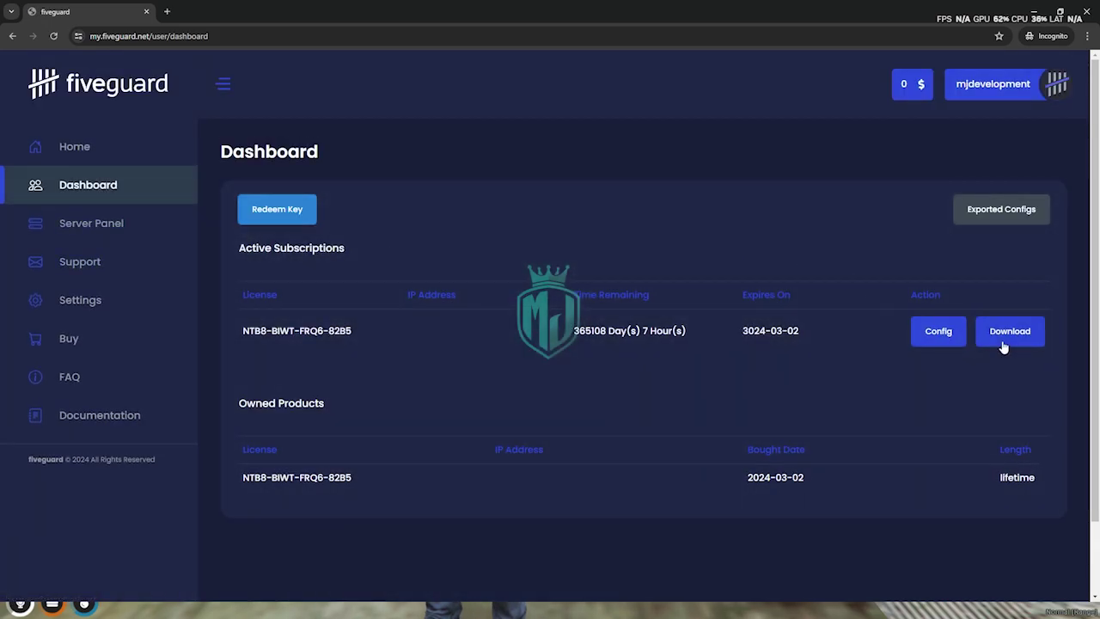
Open the active licence's Config System and view its Anti VPN settings.
{"action": "left_click", "coordinate": [934, 331]}
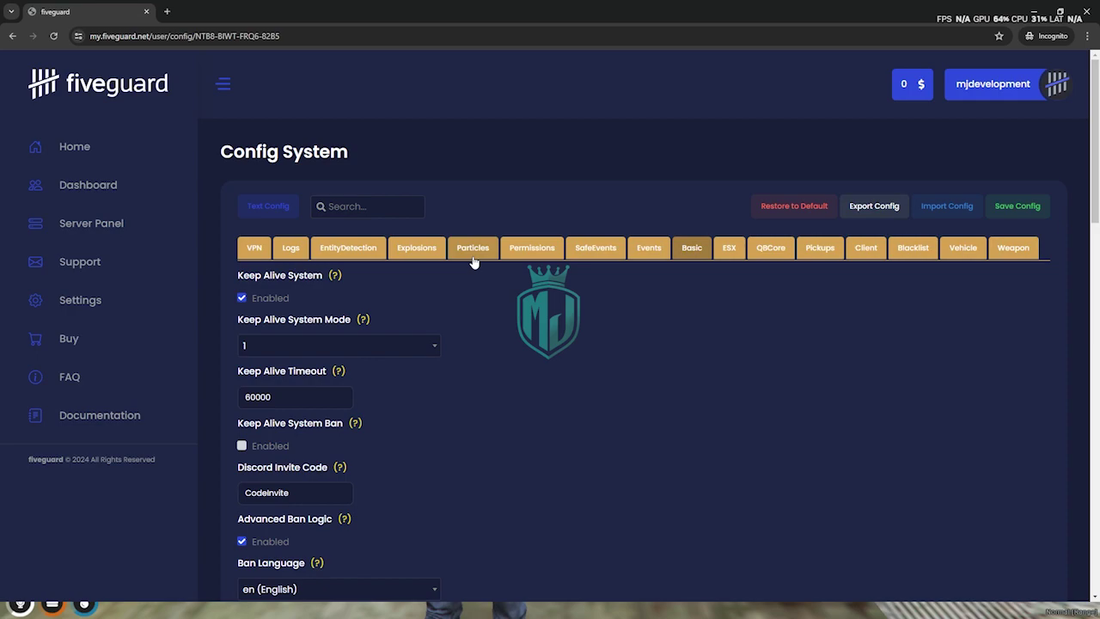
{"action": "scroll", "coordinate": [425, 266], "scroll_direction": "down", "scroll_amount": 2}
{"action": "scroll", "coordinate": [430, 257], "scroll_direction": "up", "scroll_amount": 1}
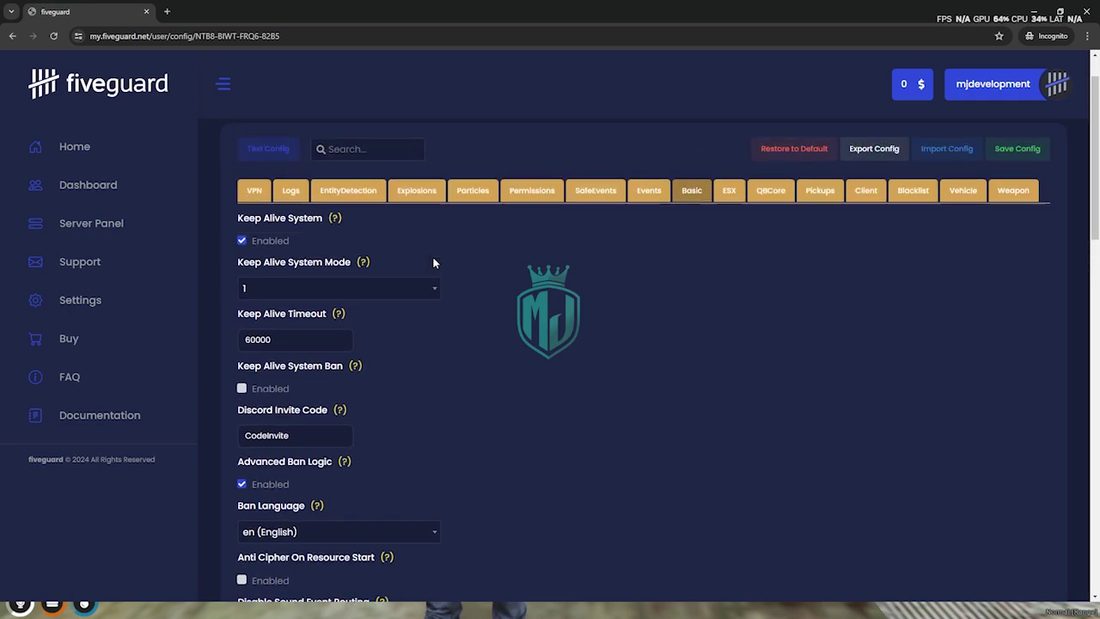
{"action": "left_click", "coordinate": [254, 191]}
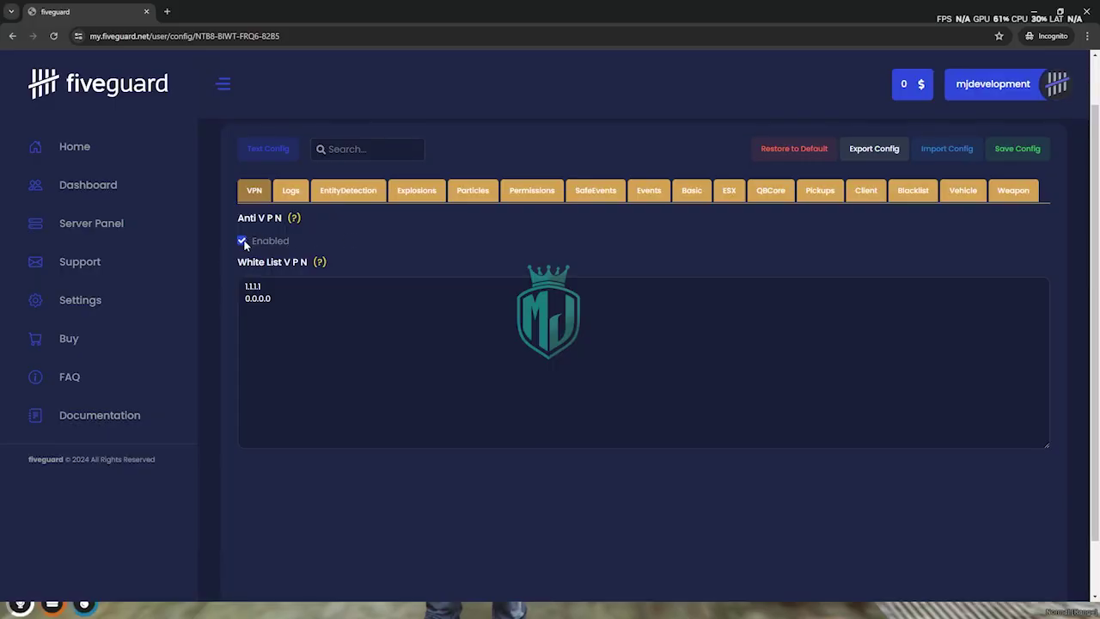
Review the Logs settings for connection, explosion and join logging and their Discord webhooks.
{"action": "left_click", "coordinate": [290, 191]}
{"action": "scroll", "coordinate": [331, 314], "scroll_direction": "down", "scroll_amount": 2}
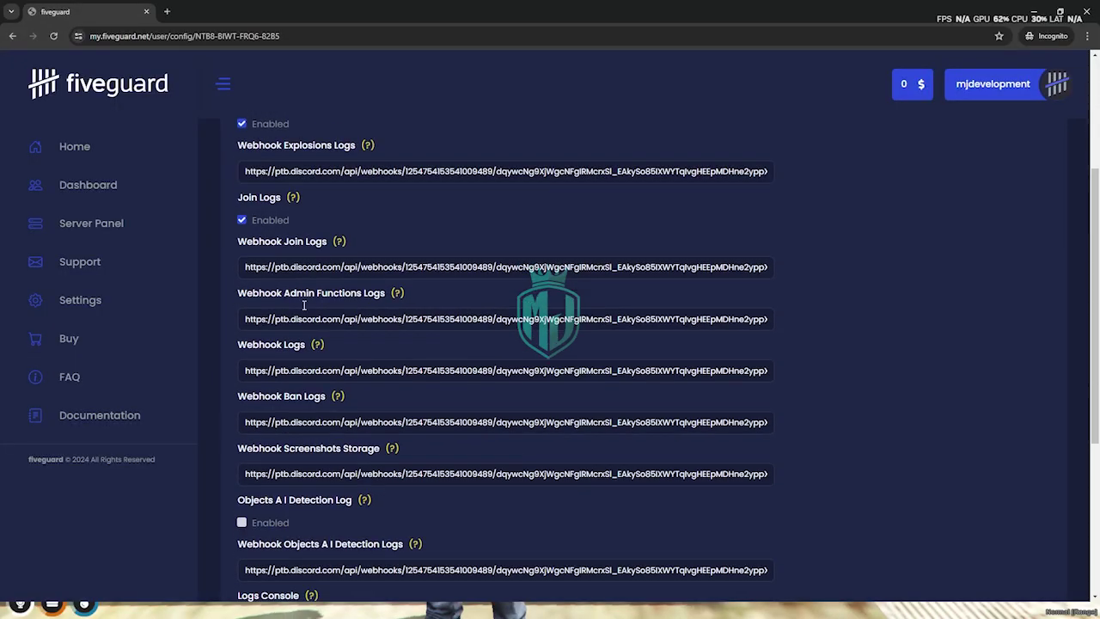
{"action": "scroll", "coordinate": [332, 312], "scroll_direction": "up", "scroll_amount": 3}
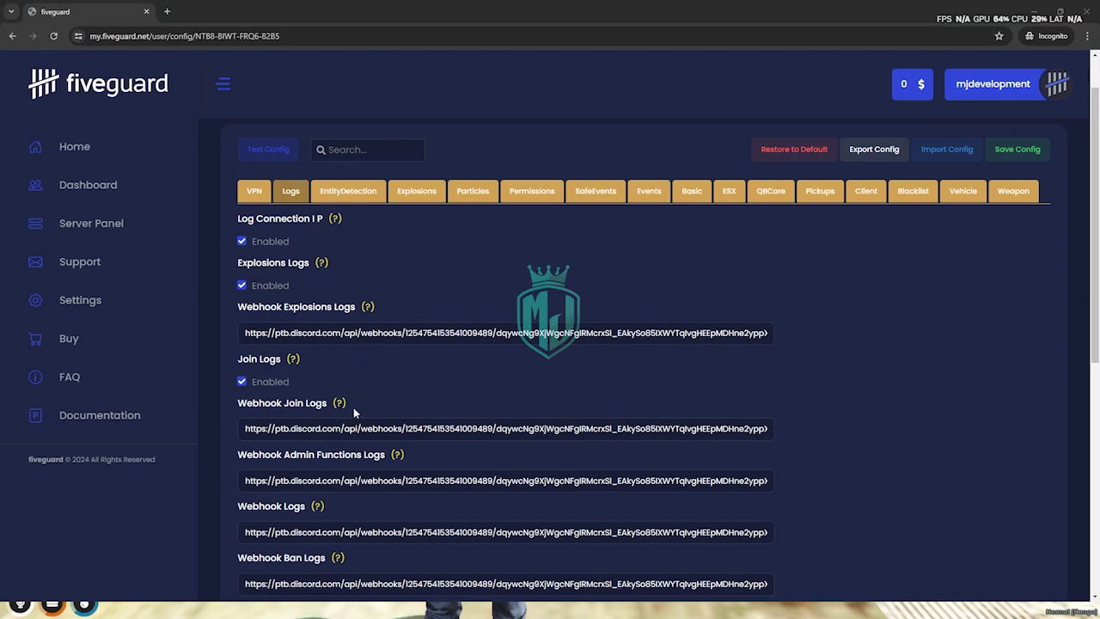
{"action": "key", "text": "super"}
{"action": "key", "text": "super"}
{"action": "scroll", "coordinate": [365, 402], "scroll_direction": "up", "scroll_amount": 1}
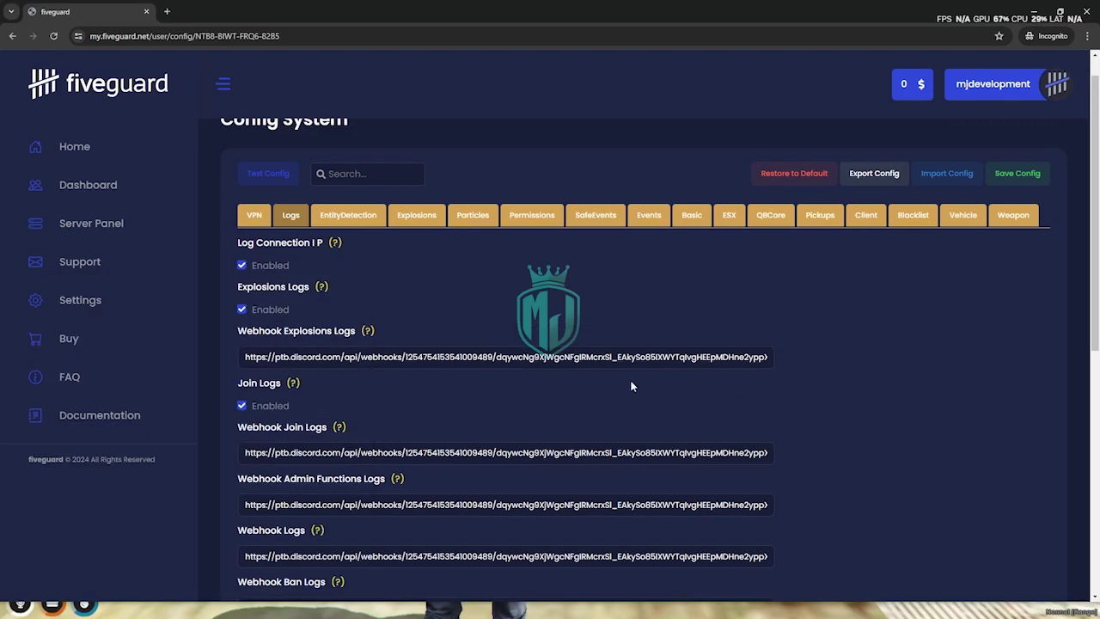
{"action": "scroll", "coordinate": [389, 384], "scroll_direction": "down", "scroll_amount": 5}
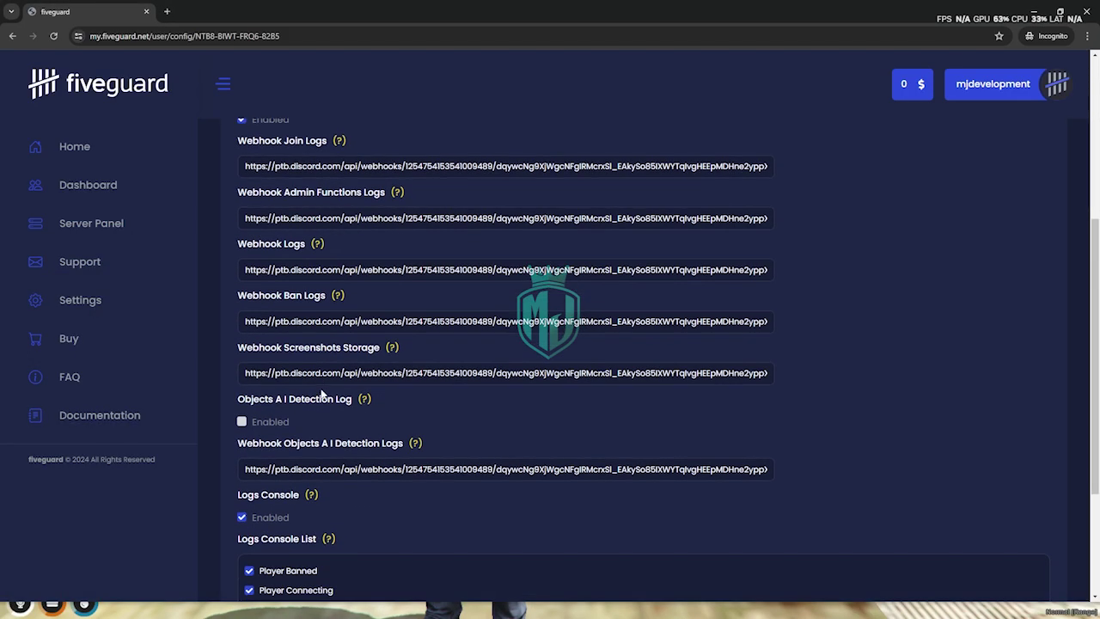
{"action": "scroll", "coordinate": [311, 329], "scroll_direction": "up", "scroll_amount": 5}
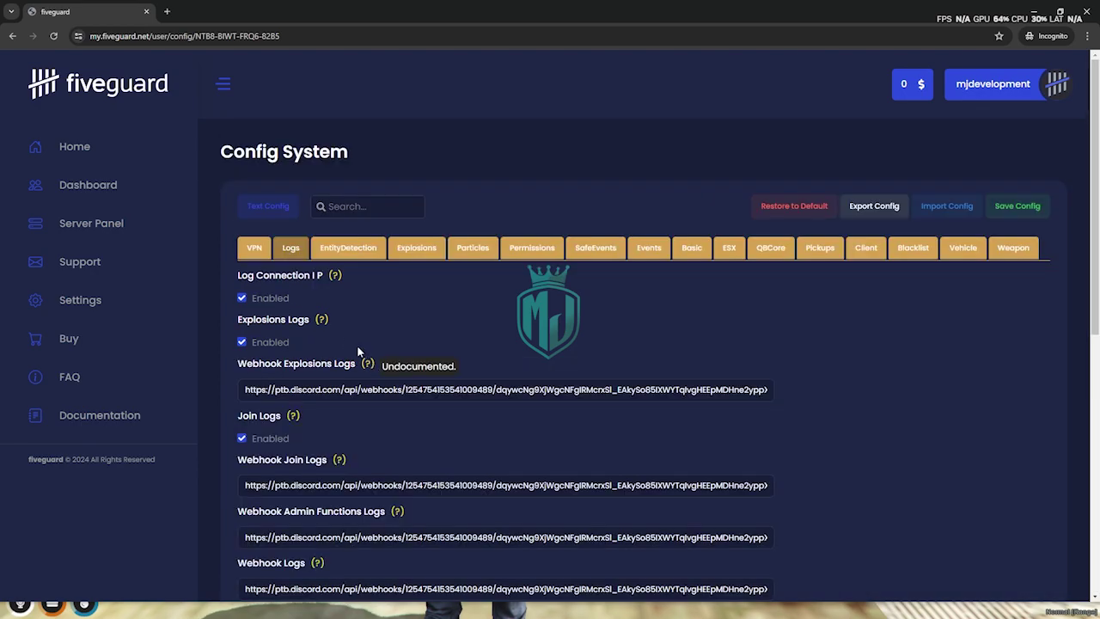
Scroll through the Entity Detection settings list.
{"action": "left_click", "coordinate": [348, 250]}
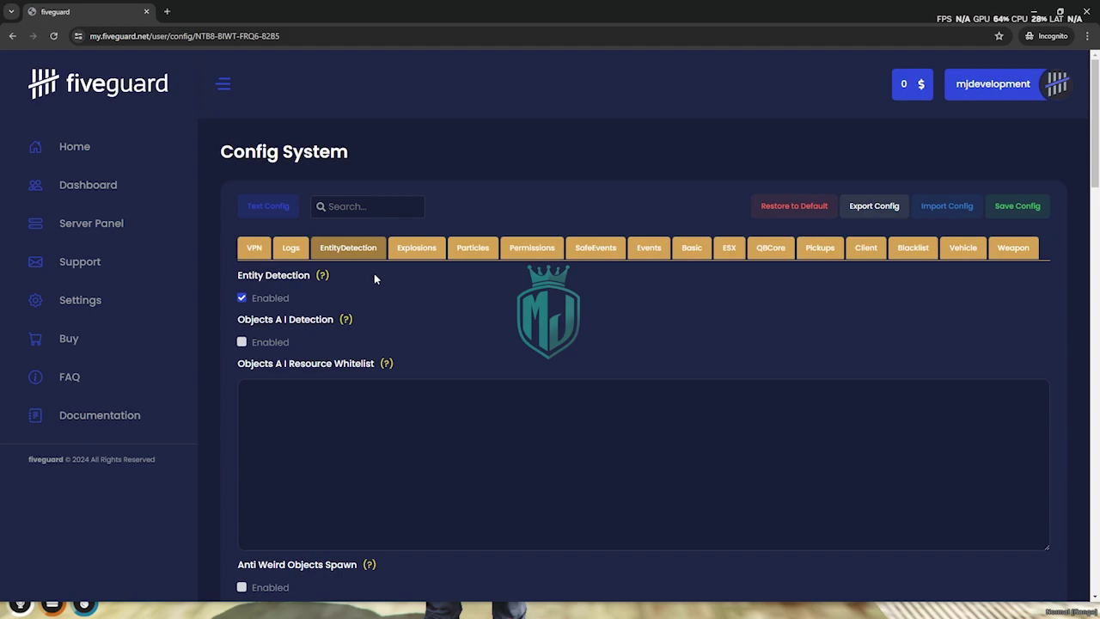
{"action": "scroll", "coordinate": [376, 284], "scroll_direction": "down", "scroll_amount": 5}
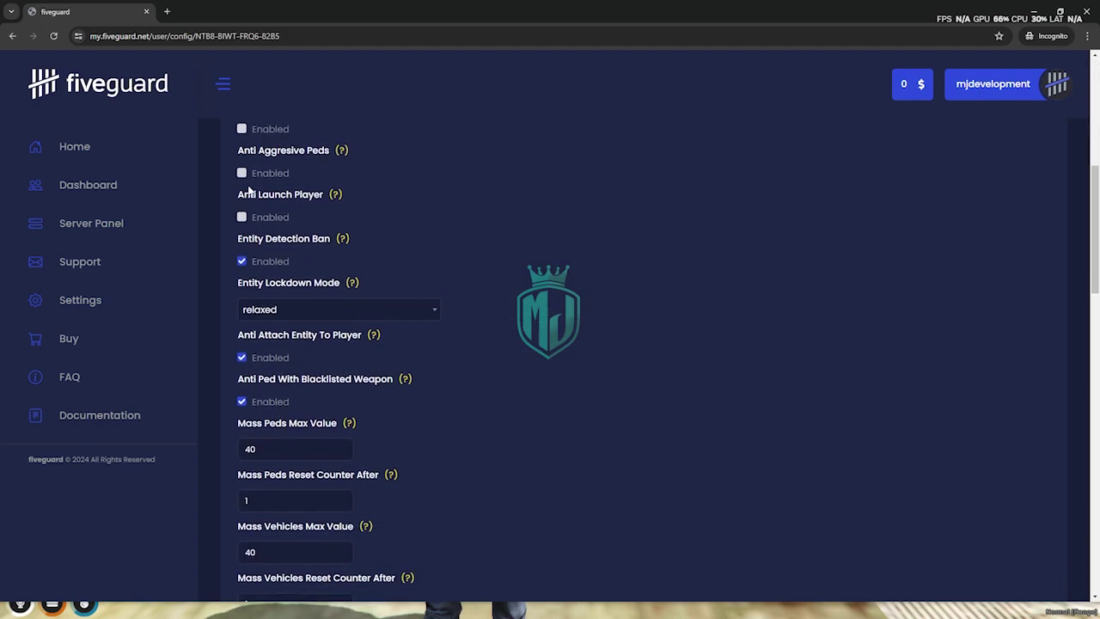
{"action": "scroll", "coordinate": [241, 368], "scroll_direction": "down", "scroll_amount": 3}
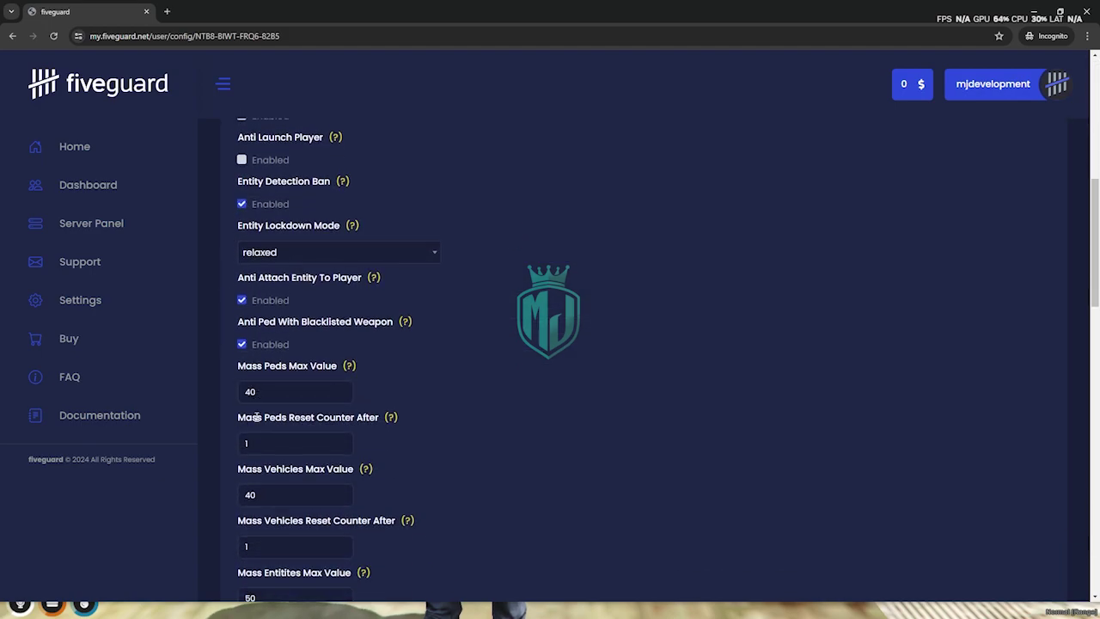
{"action": "scroll", "coordinate": [387, 279], "scroll_direction": "down", "scroll_amount": 3}
{"action": "scroll", "coordinate": [306, 352], "scroll_direction": "down", "scroll_amount": 3}
{"action": "scroll", "coordinate": [447, 309], "scroll_direction": "up", "scroll_amount": 4}
{"action": "scroll", "coordinate": [471, 319], "scroll_direction": "up", "scroll_amount": 10}
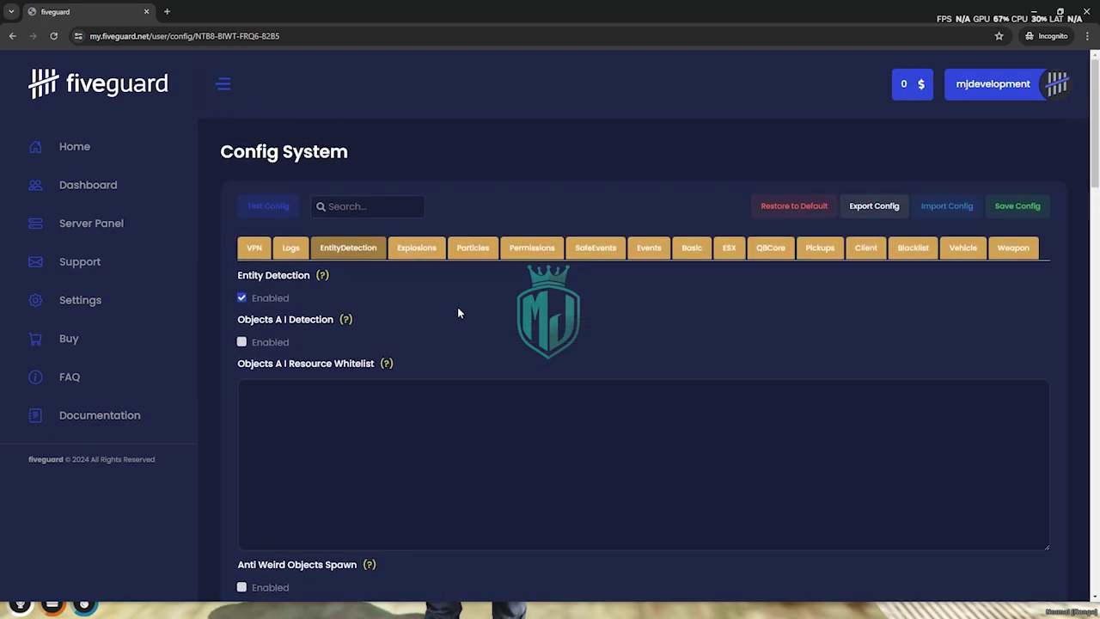
Review the Explosions and Particles settings, then show Alternative Permissions.
{"action": "left_click", "coordinate": [419, 248]}
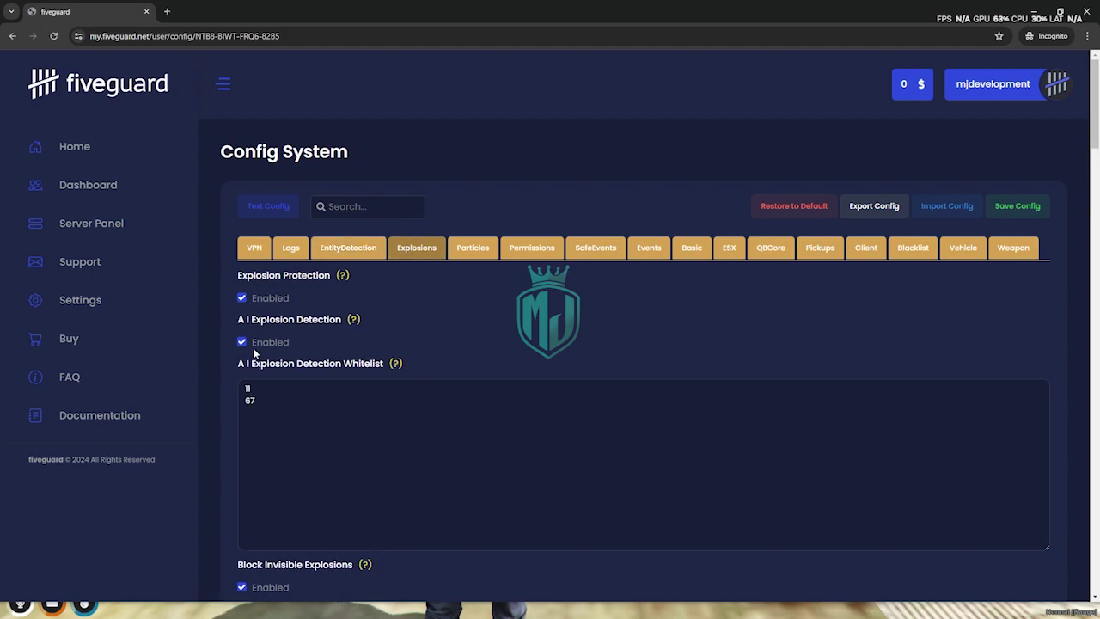
{"action": "scroll", "coordinate": [262, 354], "scroll_direction": "down", "scroll_amount": 3}
{"action": "scroll", "coordinate": [278, 379], "scroll_direction": "up", "scroll_amount": 3}
{"action": "left_click", "coordinate": [473, 247]}
{"action": "left_click", "coordinate": [549, 253]}
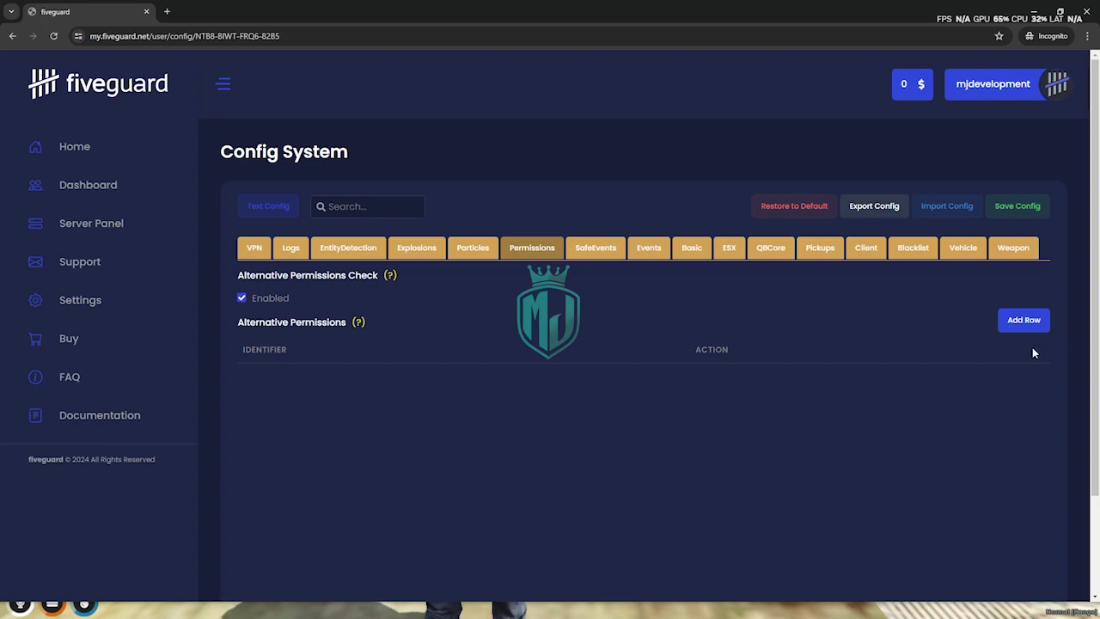
Start a new Alternative Permissions row with all Admin Menu and Weapon permissions marked.
{"action": "left_click", "coordinate": [1023, 322]}
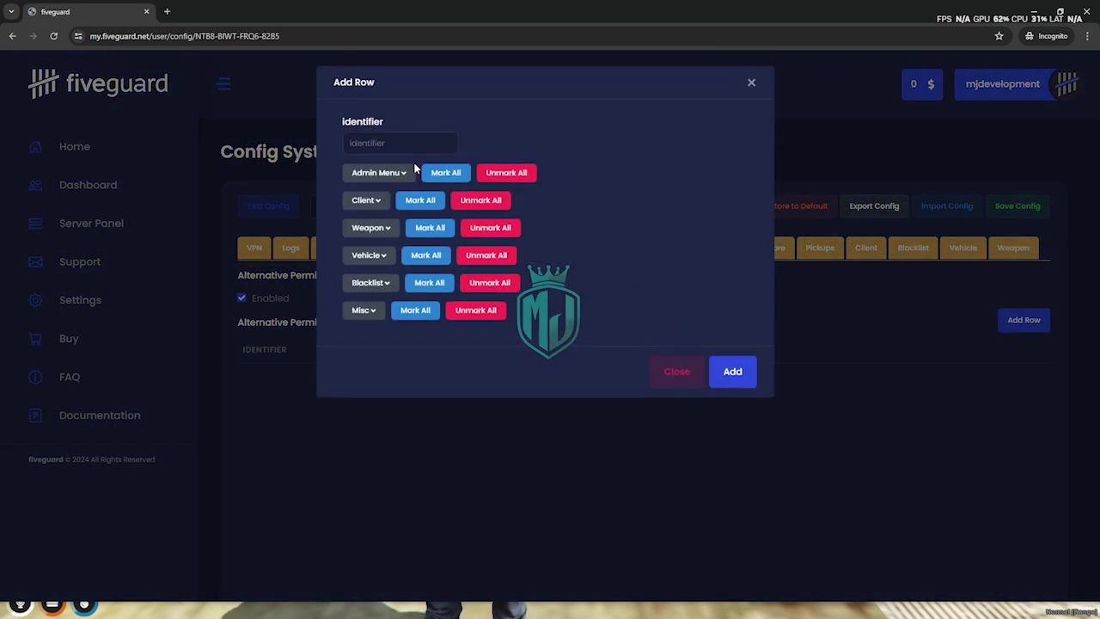
{"action": "left_click", "coordinate": [456, 173]}
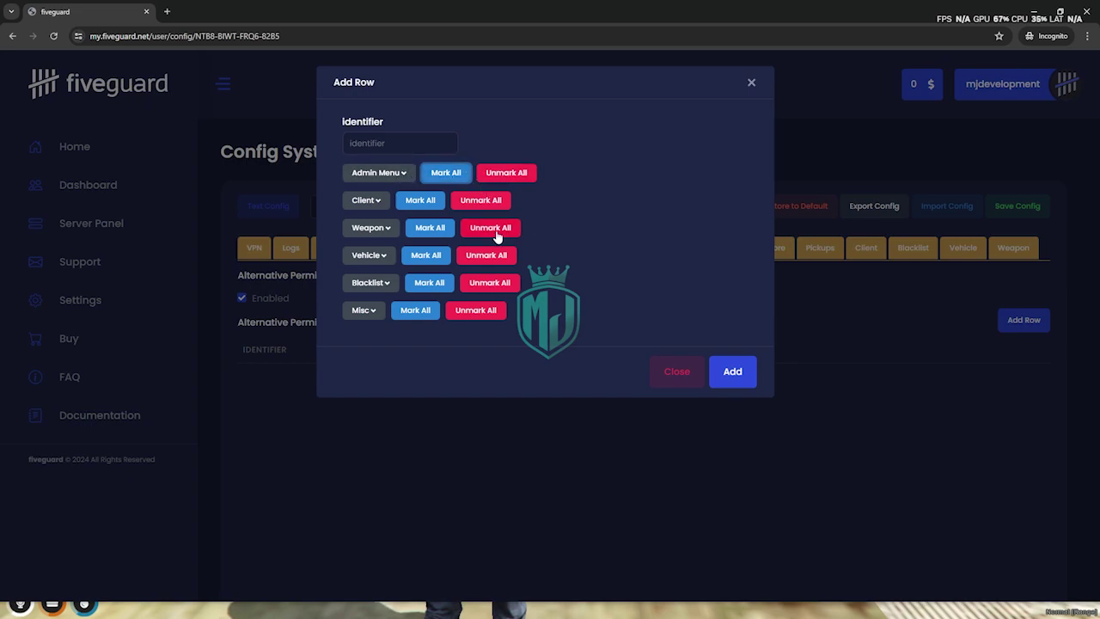
{"action": "left_click", "coordinate": [429, 227]}
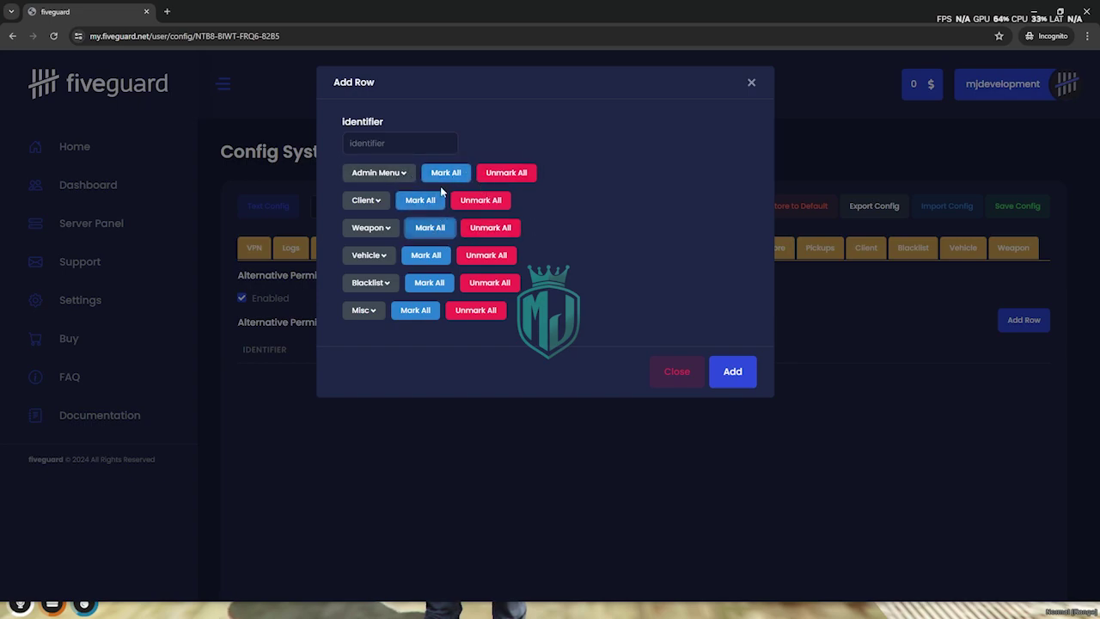
{"action": "left_click", "coordinate": [403, 147]}
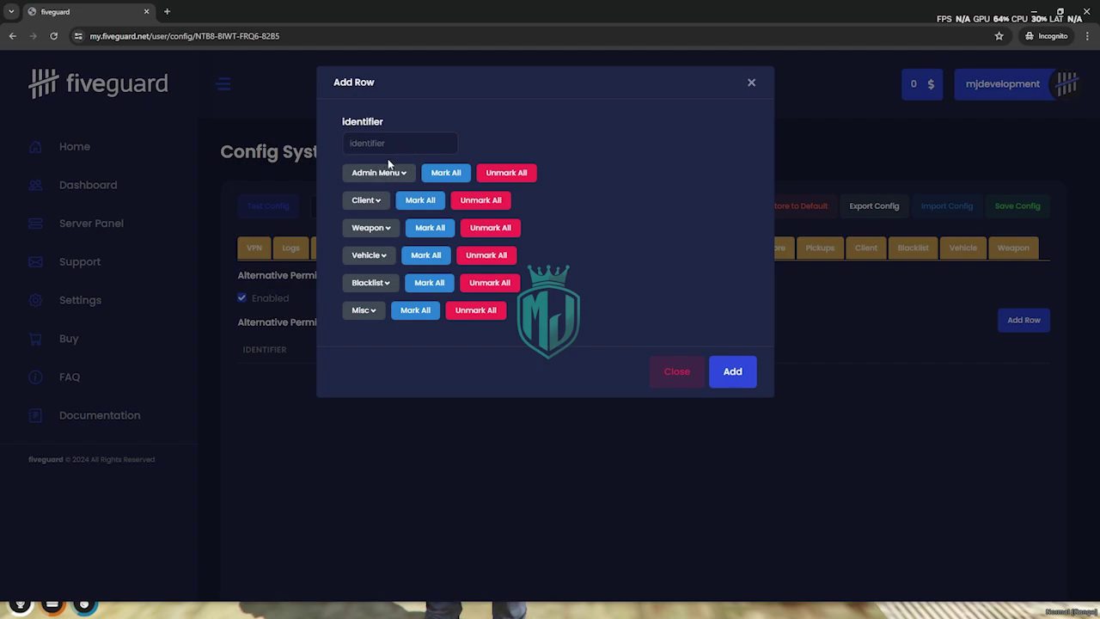
Open the QBCore server folder and its server.cfg in the code editor.
{"action": "key", "text": "super"}
{"action": "left_click", "coordinate": [144, 559]}
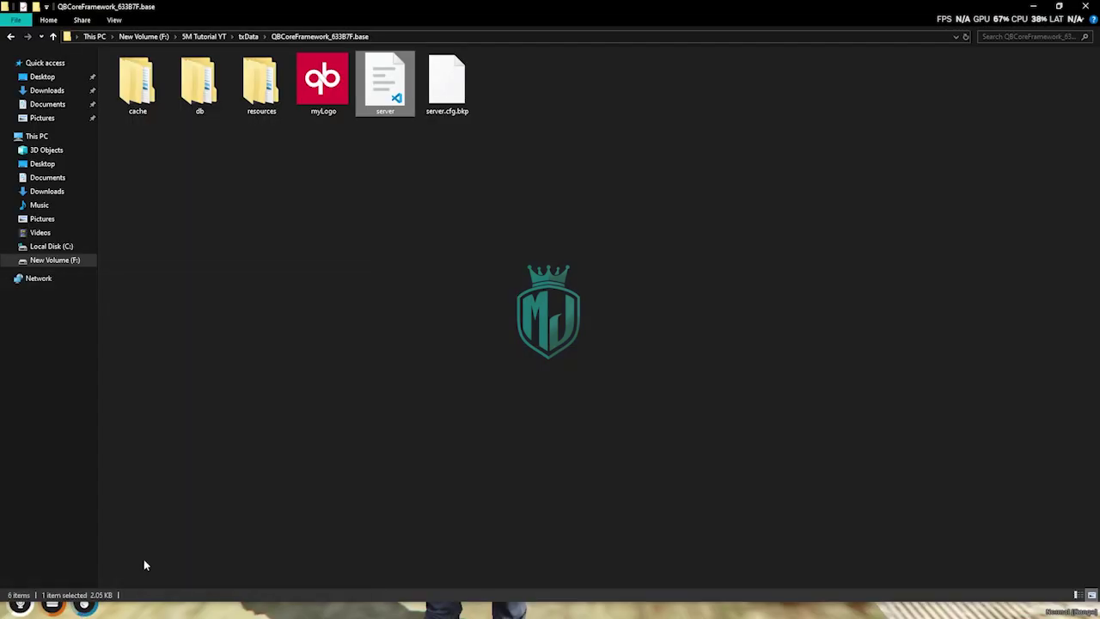
{"action": "double_click", "coordinate": [400, 91]}
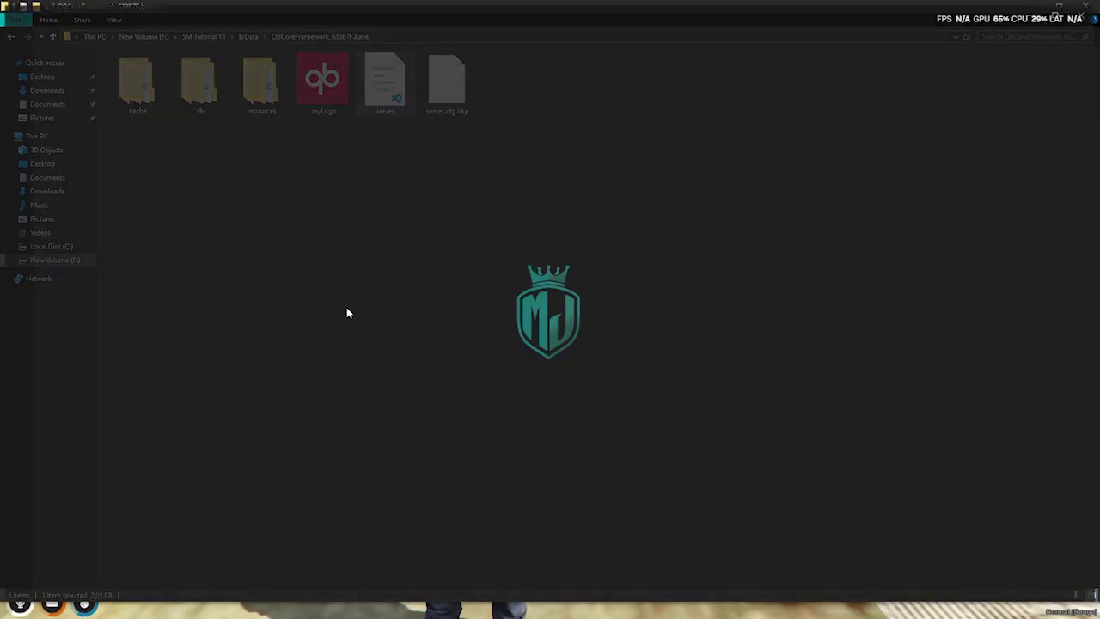
Copy the admin's fivem identifier from the add_principal line 64 of server.cfg.
{"action": "scroll", "coordinate": [344, 327], "scroll_direction": "down", "scroll_amount": 10}
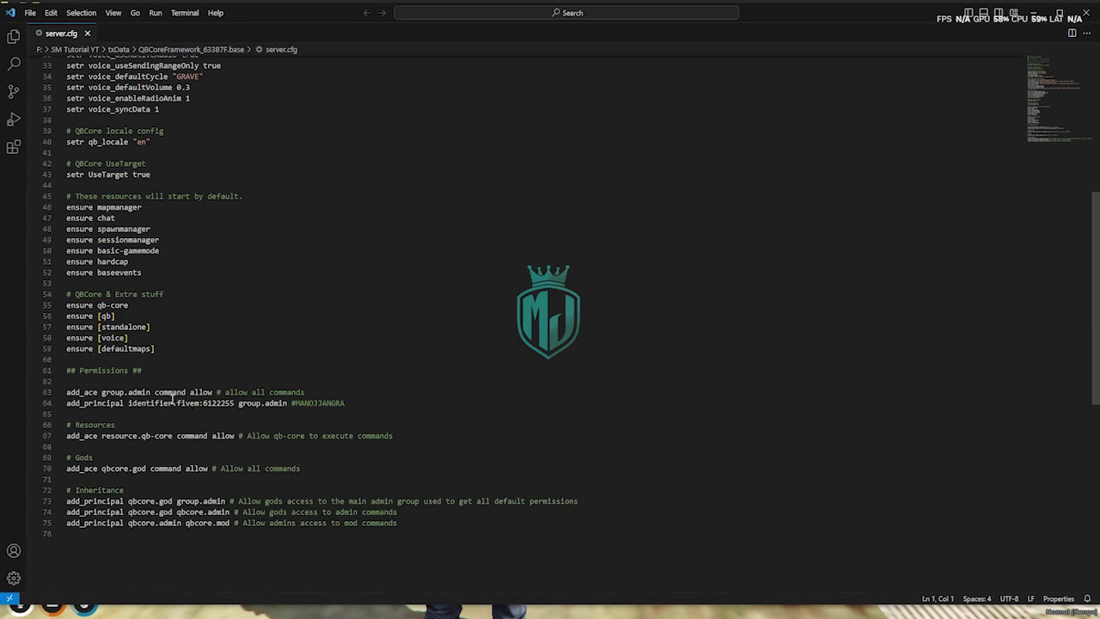
{"action": "mouse_move", "coordinate": [178, 403]}
{"action": "left_mouse_down"}
{"action": "mouse_move", "coordinate": [229, 410]}
{"action": "mouse_move", "coordinate": [177, 418]}
{"action": "left_mouse_up"}
{"action": "key", "text": "ctrl+c"}
{"action": "key", "text": "super"}
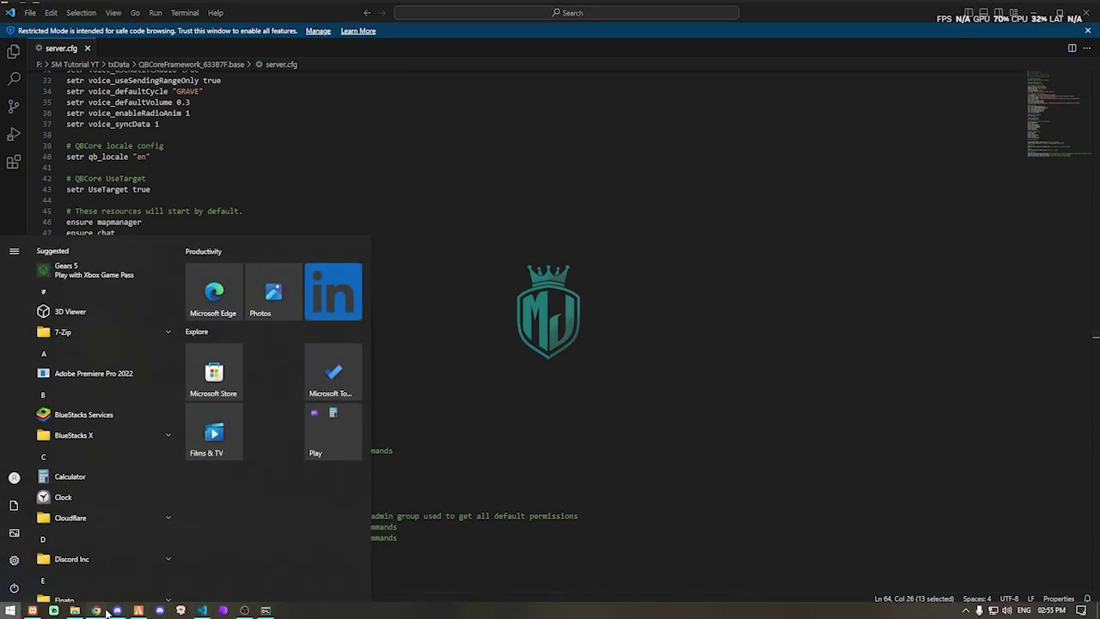
{"action": "left_click", "coordinate": [104, 610]}
Paste the copied identifier into the Add Row dialog, add the row and close it.
{"action": "key", "text": "ctrl+v"}
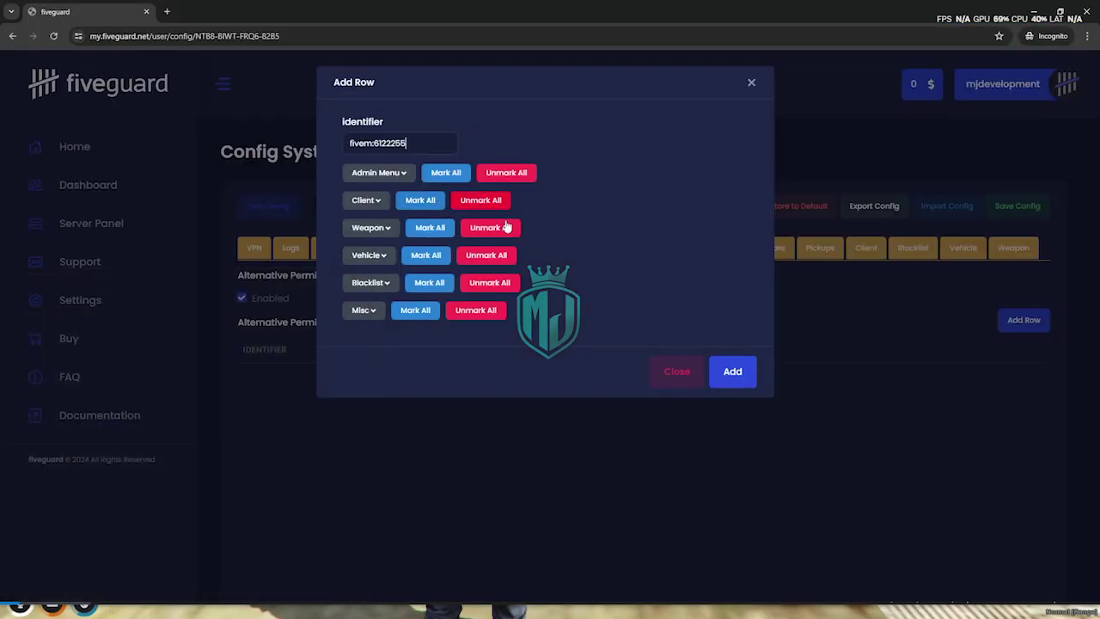
{"action": "left_click", "coordinate": [733, 373]}
{"action": "left_click", "coordinate": [550, 399]}
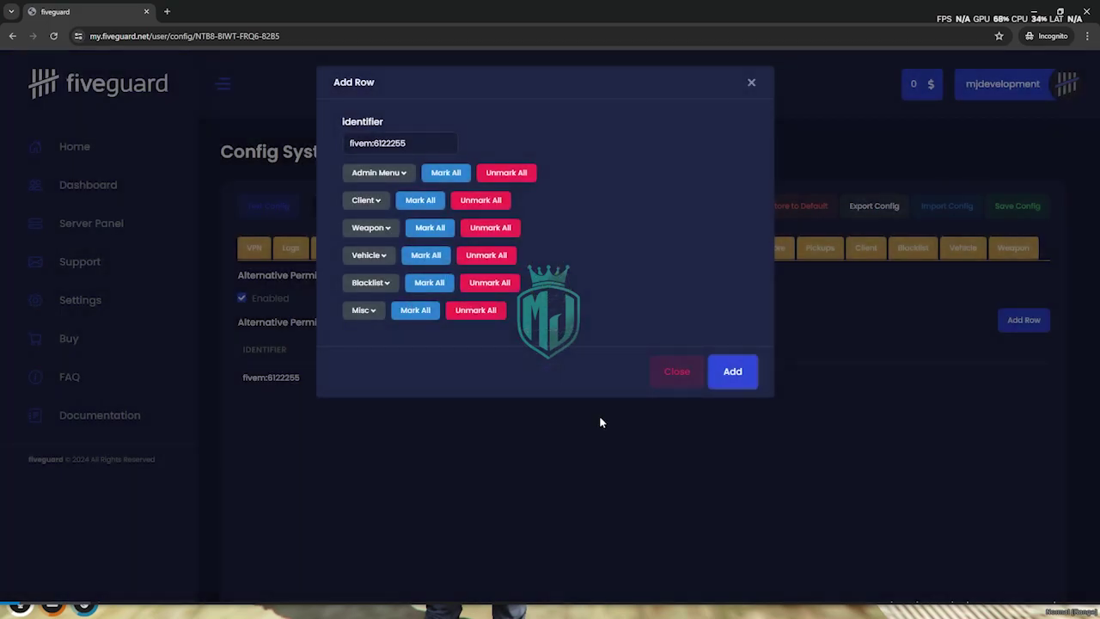
{"action": "left_click", "coordinate": [677, 373]}
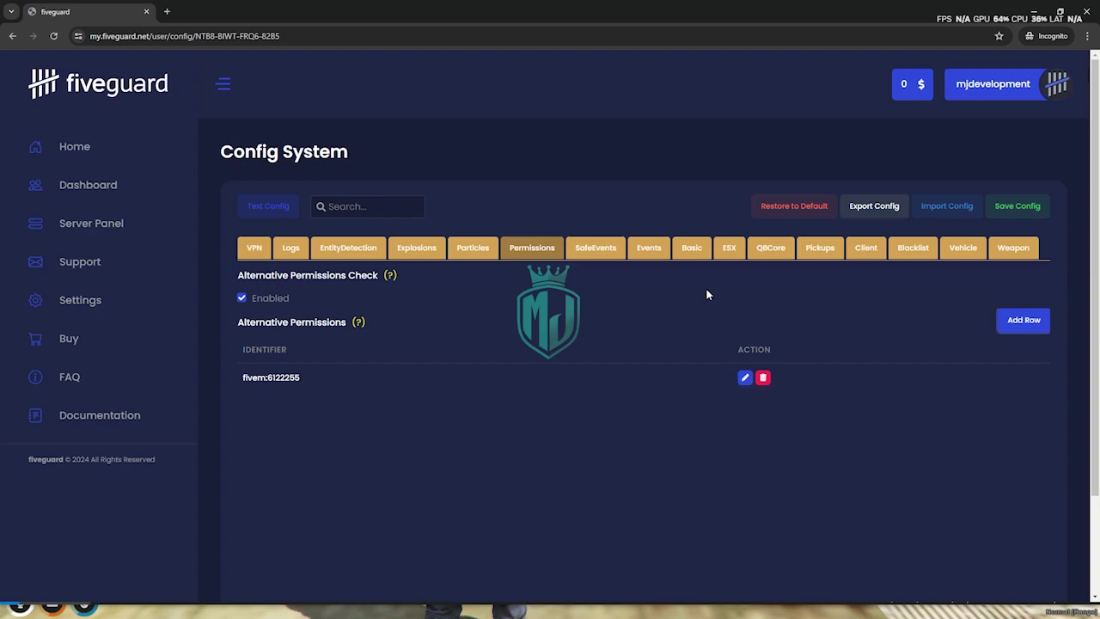
Review the ESX and QBCore framework settings.
{"action": "left_click", "coordinate": [730, 250]}
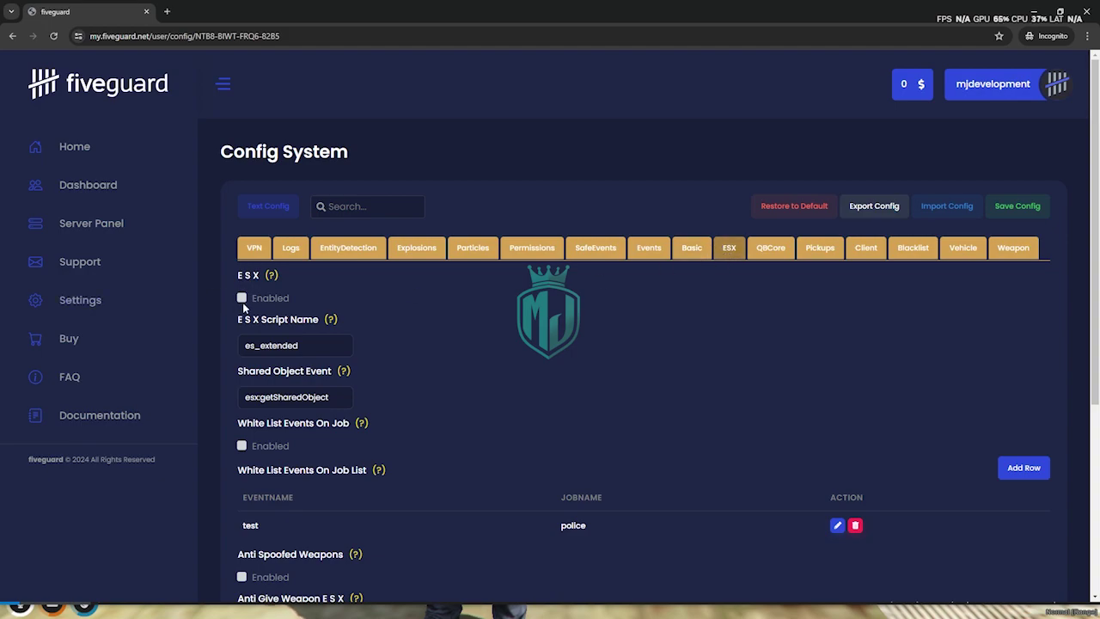
{"action": "left_click", "coordinate": [770, 247]}
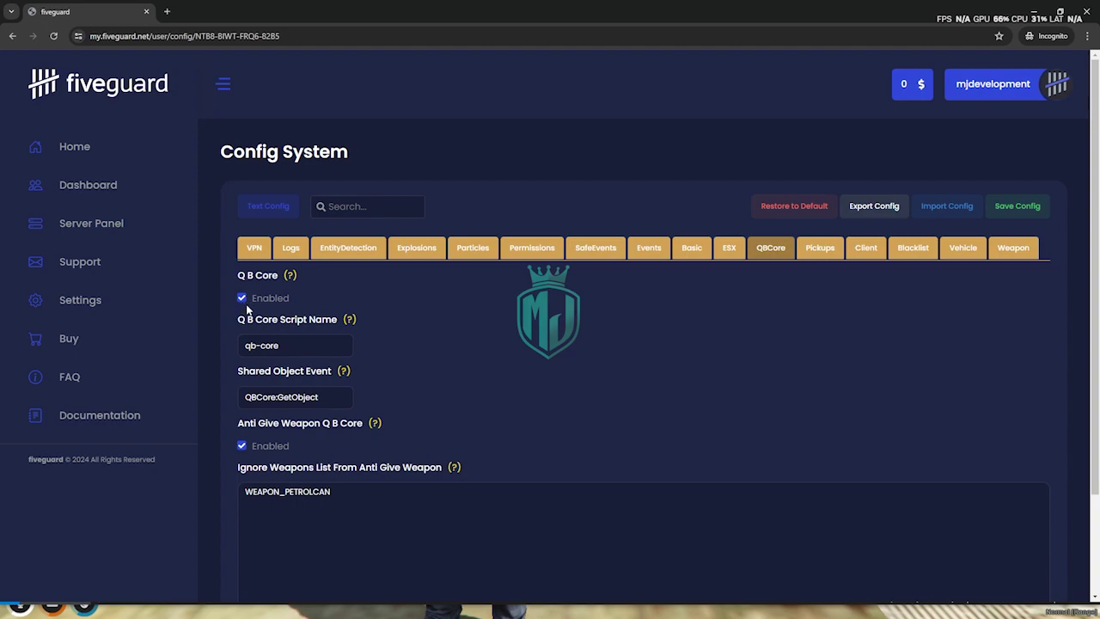
{"action": "scroll", "coordinate": [312, 340], "scroll_direction": "down", "scroll_amount": 1}
{"action": "scroll", "coordinate": [312, 339], "scroll_direction": "up", "scroll_amount": 1}
Check the Pickups and Client options, including Anti Eulen, then save the configuration.
{"action": "left_click", "coordinate": [823, 251]}
{"action": "left_click", "coordinate": [864, 258]}
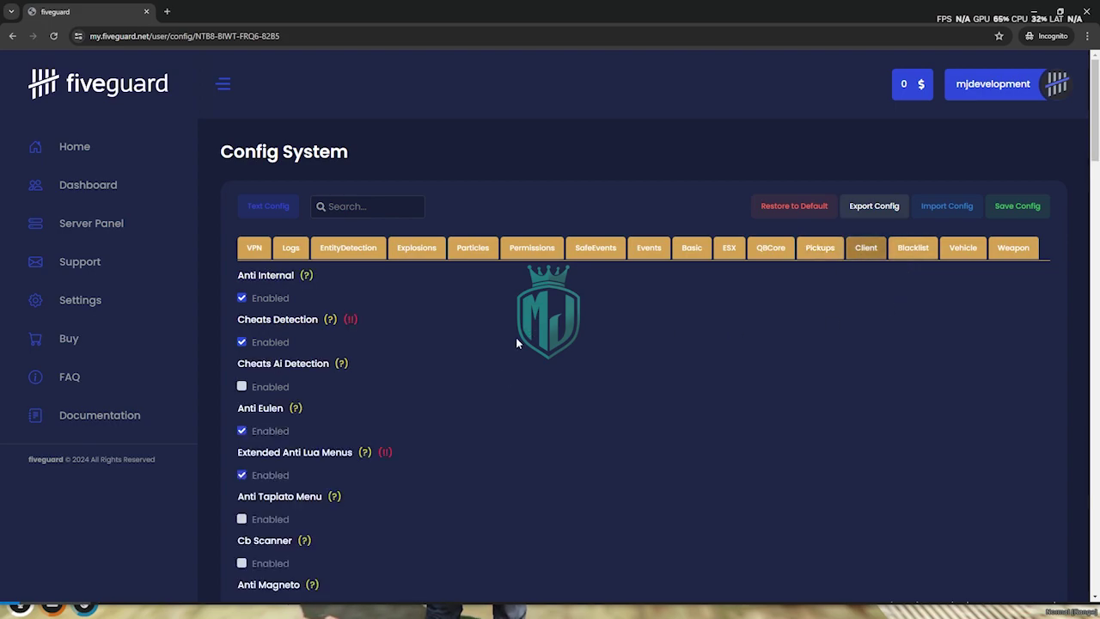
{"action": "scroll", "coordinate": [391, 495], "scroll_direction": "down", "scroll_amount": 2}
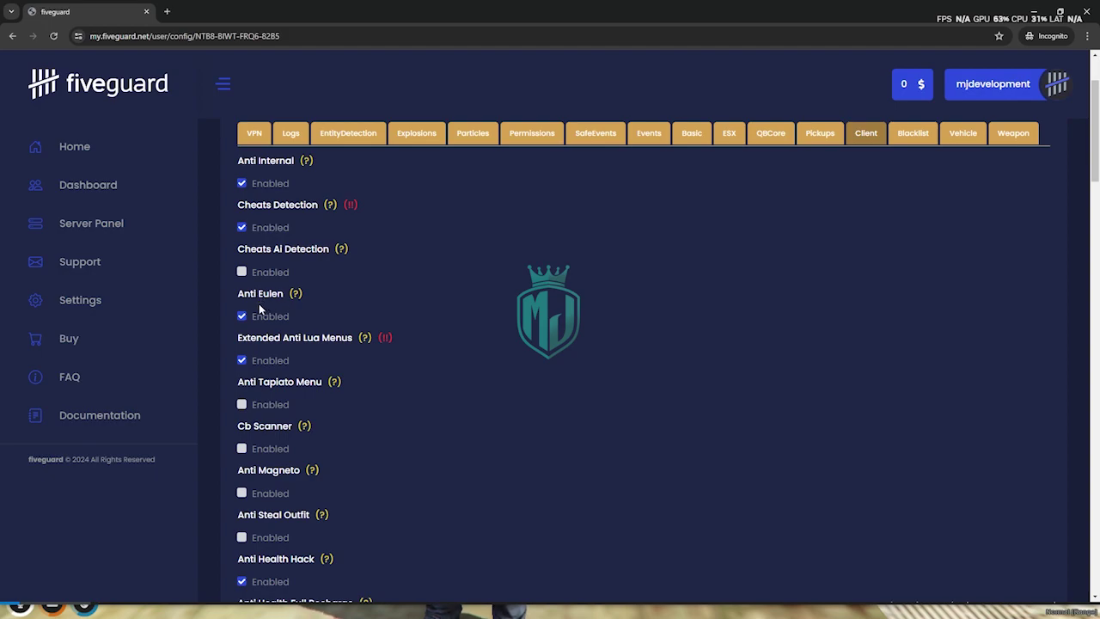
{"action": "left_click_drag", "start_coordinate": [238, 299], "coordinate": [294, 295]}
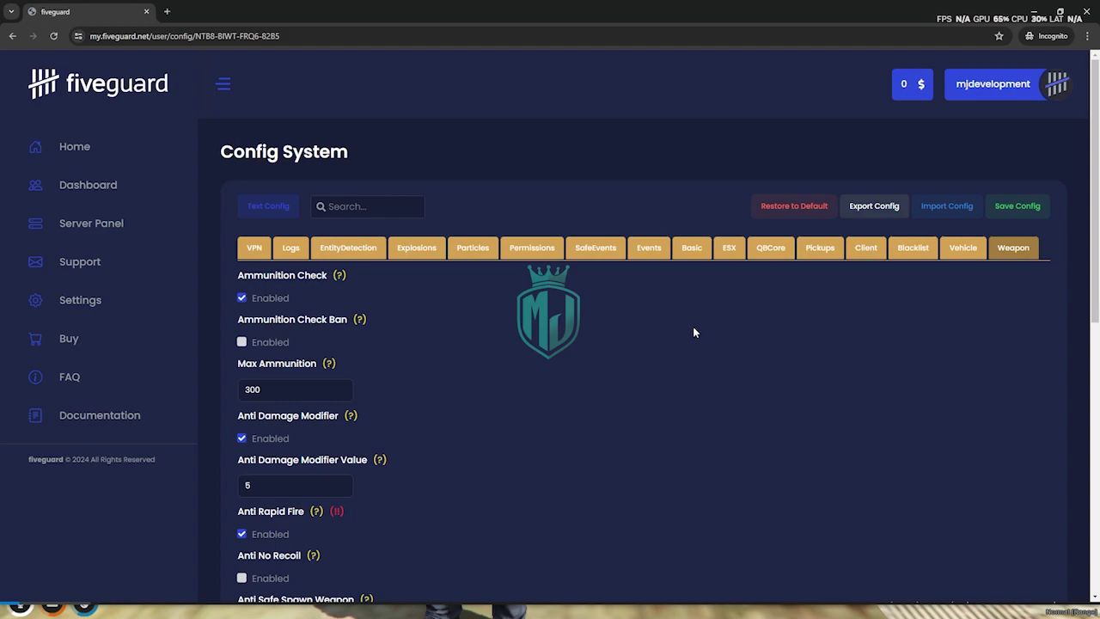
{"action": "left_click", "coordinate": [1032, 215]}
{"action": "scroll", "coordinate": [868, 404], "scroll_direction": "down", "scroll_amount": 7}
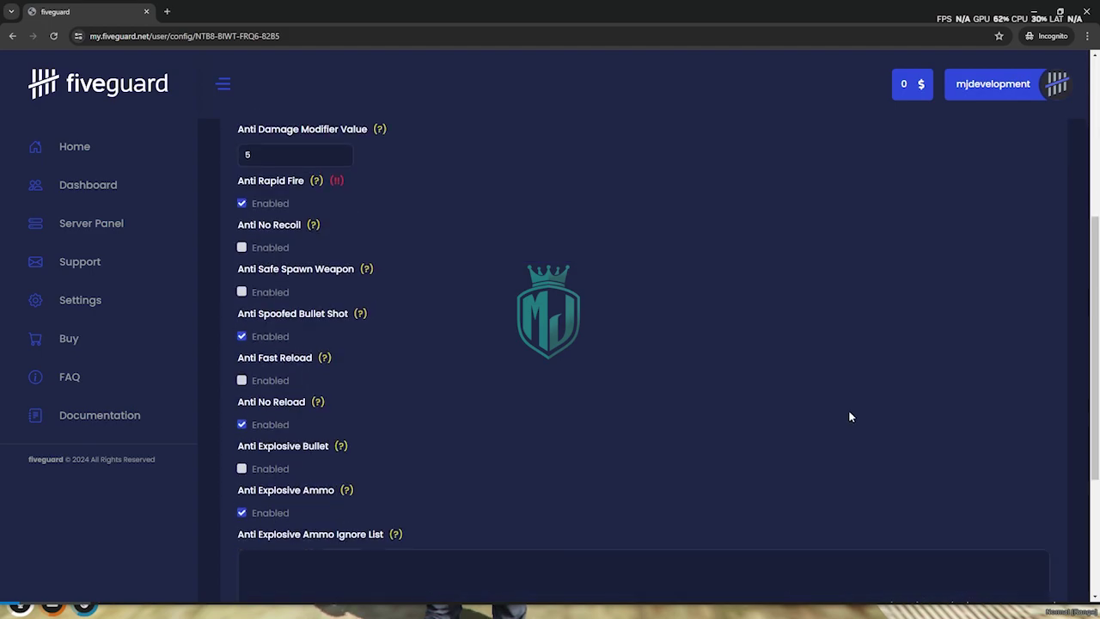
{"action": "left_click", "coordinate": [549, 396]}
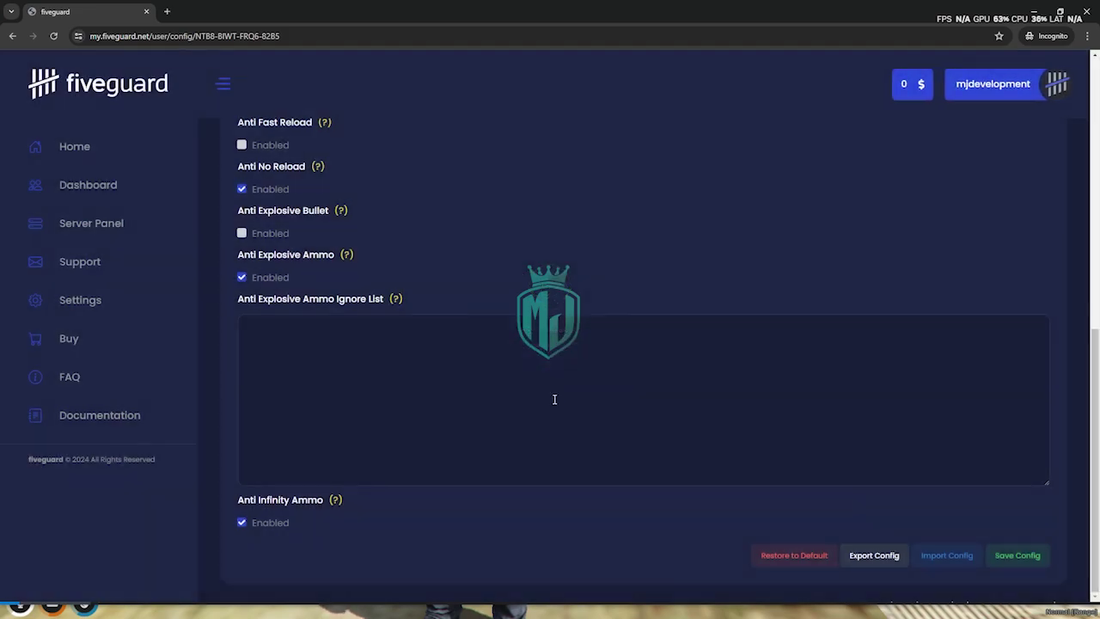
Download the anticheat from the Dashboard and save it as fiveguard.zip.
{"action": "left_click", "coordinate": [113, 193]}
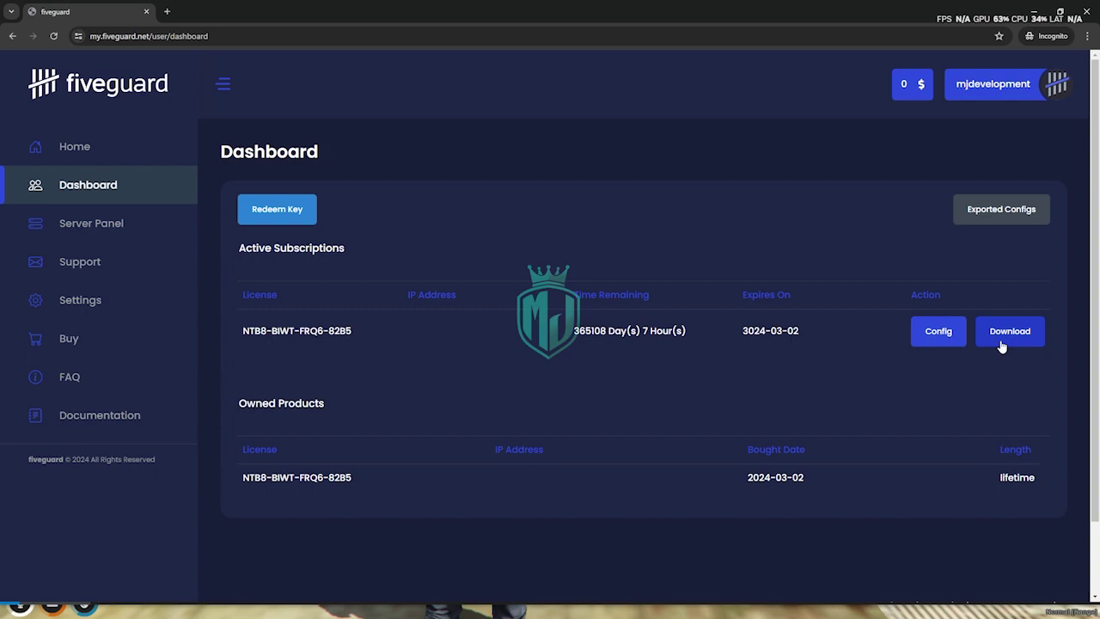
{"action": "left_click", "coordinate": [1014, 334]}
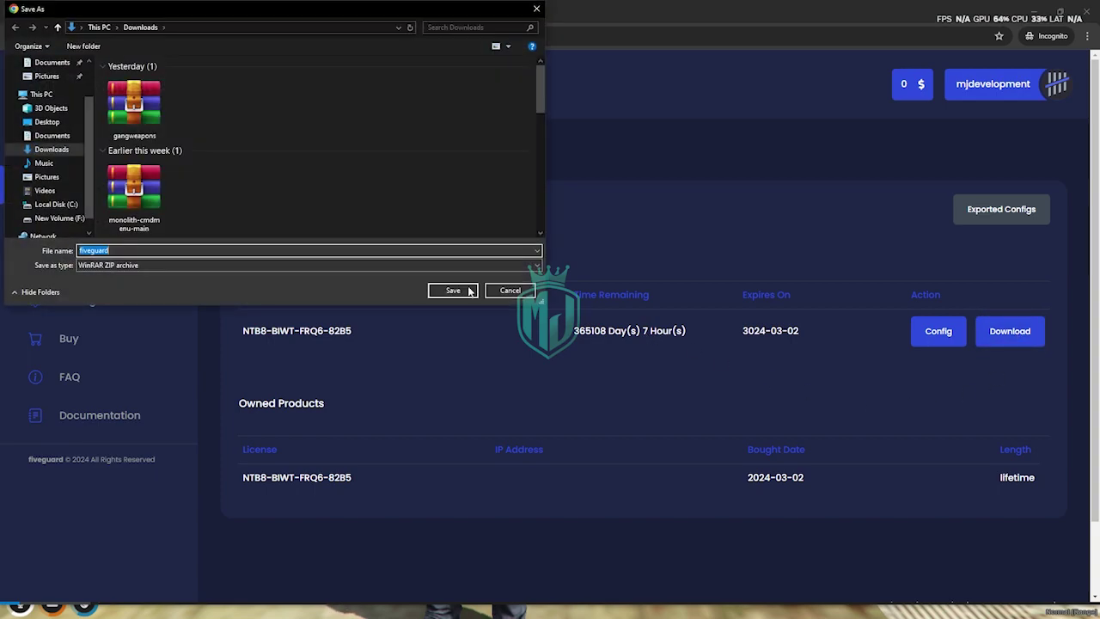
{"action": "left_click", "coordinate": [474, 291]}
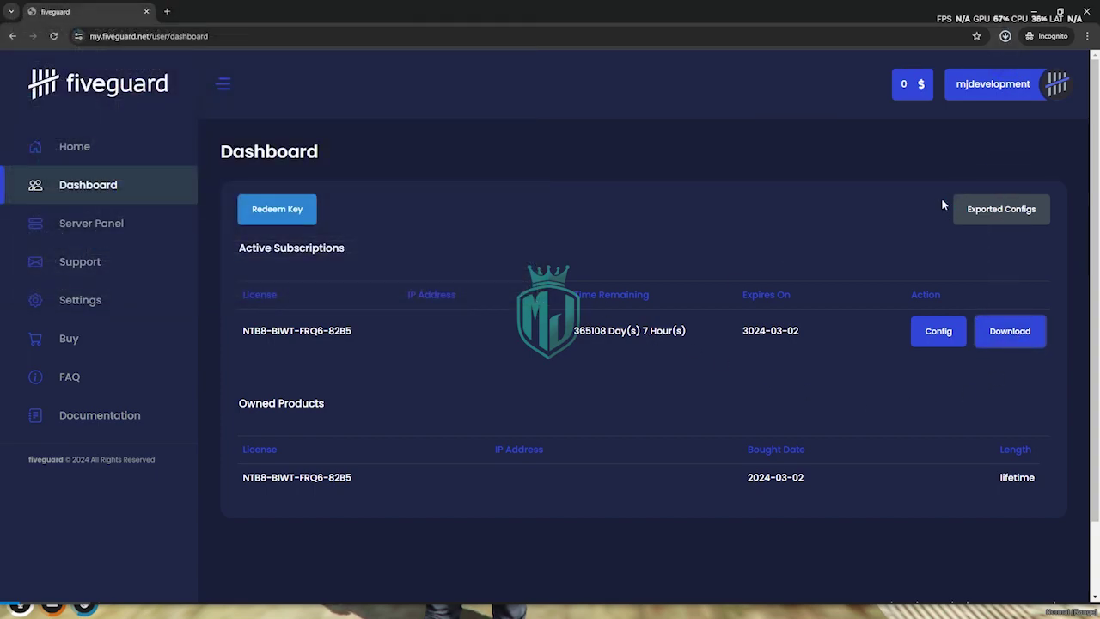
Open fiveguard.zip in WinRAR, select all 14 files, and bring up the QBCore server folder.
{"action": "left_click", "coordinate": [889, 98]}
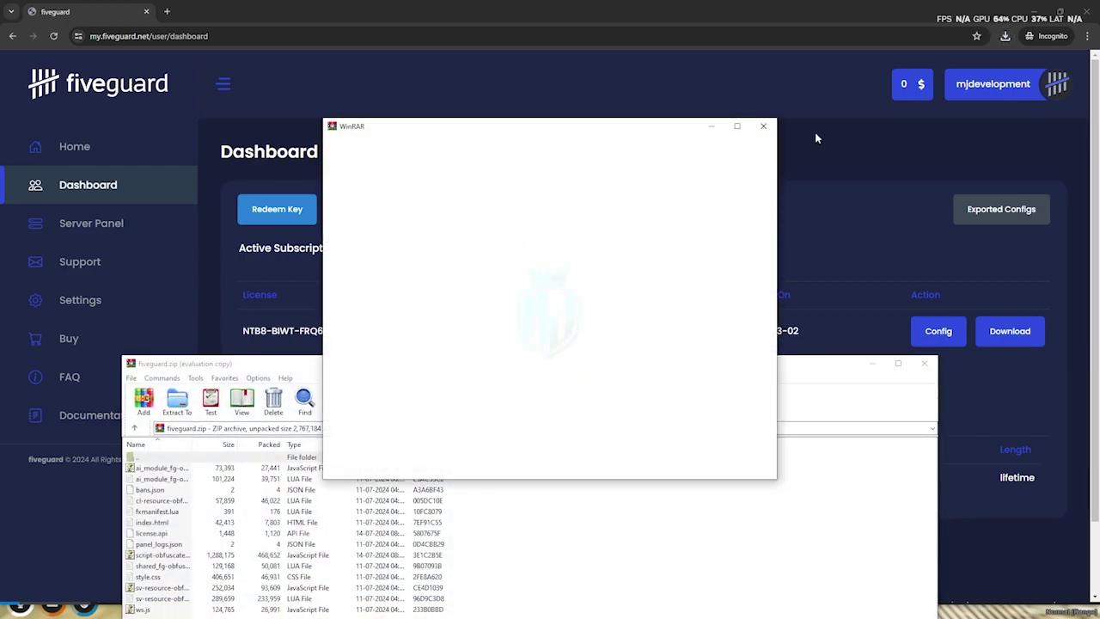
{"action": "left_click", "coordinate": [763, 129]}
{"action": "left_click_drag", "start_coordinate": [517, 372], "coordinate": [567, 230]}
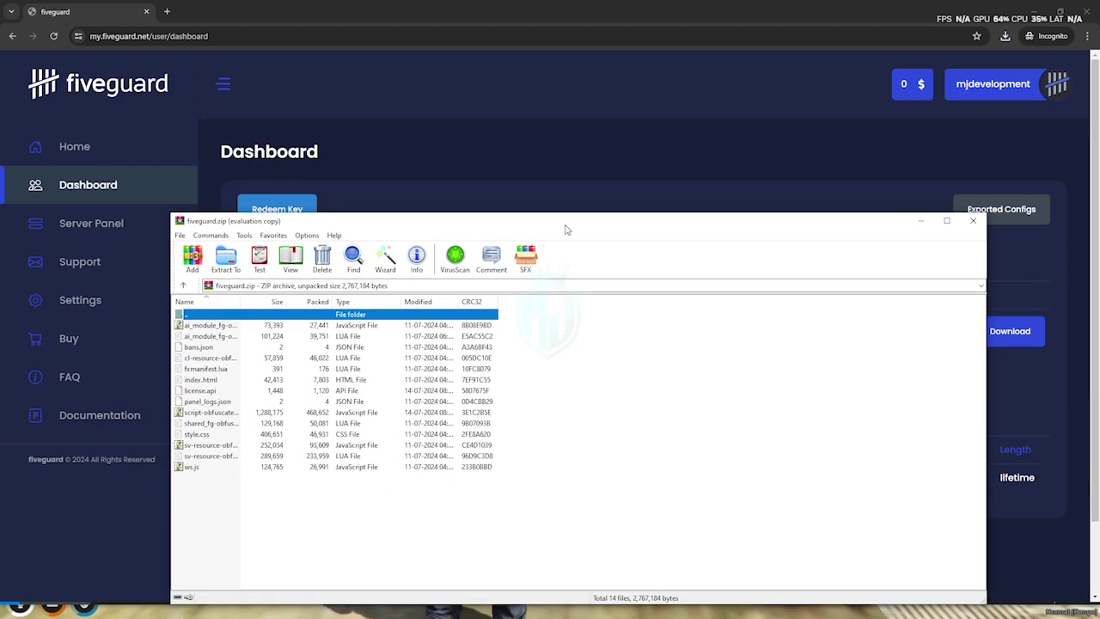
{"action": "left_click_drag", "start_coordinate": [351, 537], "coordinate": [269, 340]}
{"action": "left_click", "coordinate": [19, 606]}
{"action": "left_click", "coordinate": [53, 606]}
Create a new folder named bigsmoke inside the resources folder.
{"action": "left_click", "coordinate": [262, 85]}
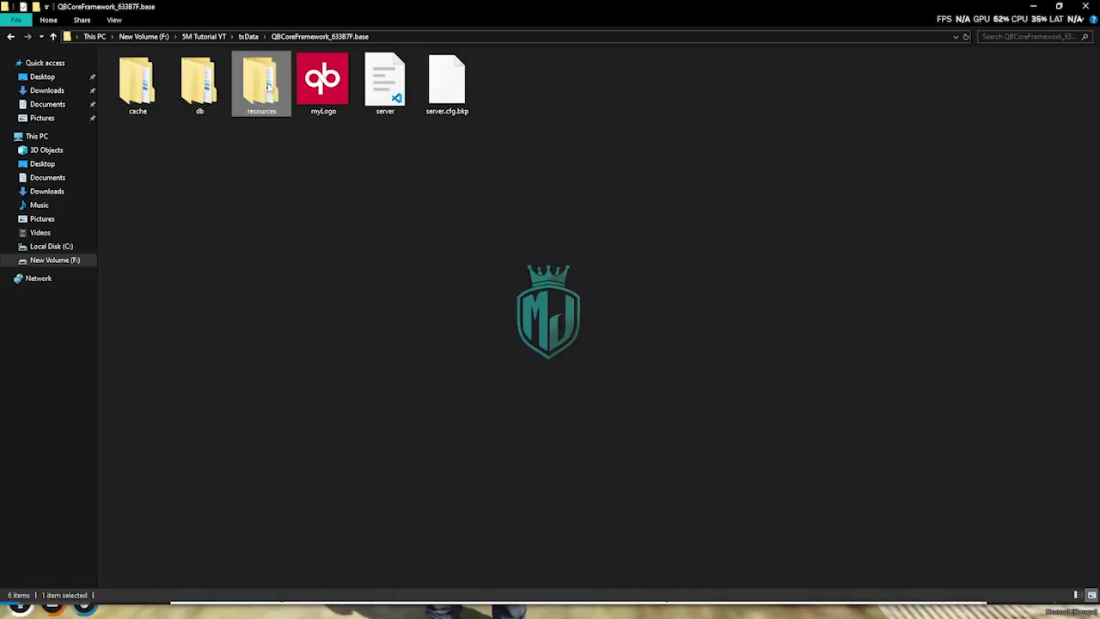
{"action": "double_click", "coordinate": [268, 86]}
{"action": "right_click", "coordinate": [496, 311]}
{"action": "mouse_move", "coordinate": [527, 448]}
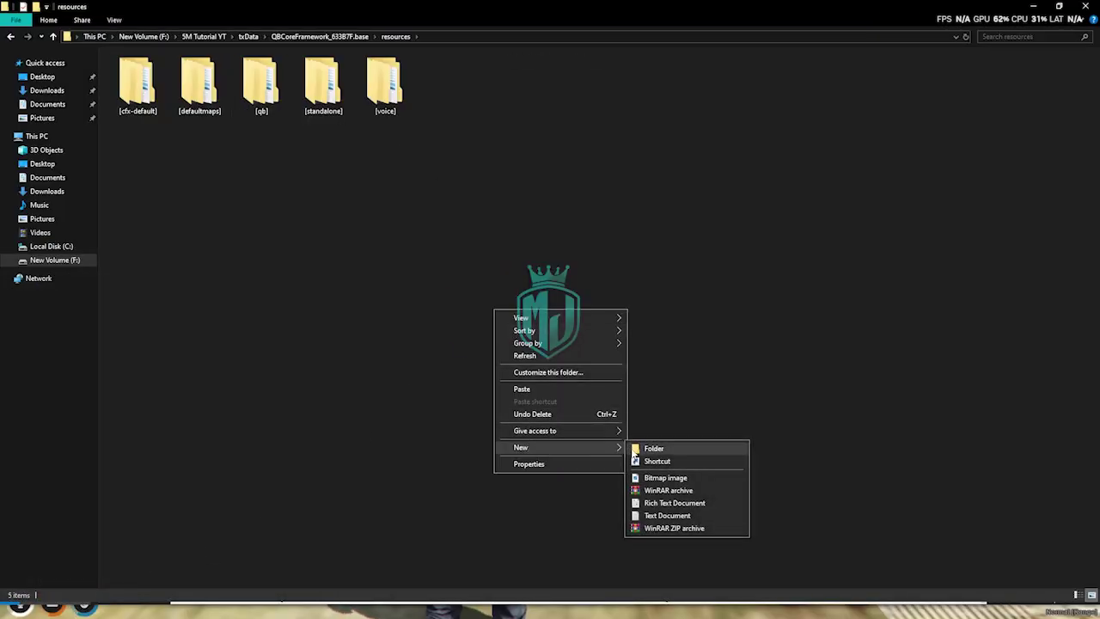
{"action": "left_click", "coordinate": [641, 449]}
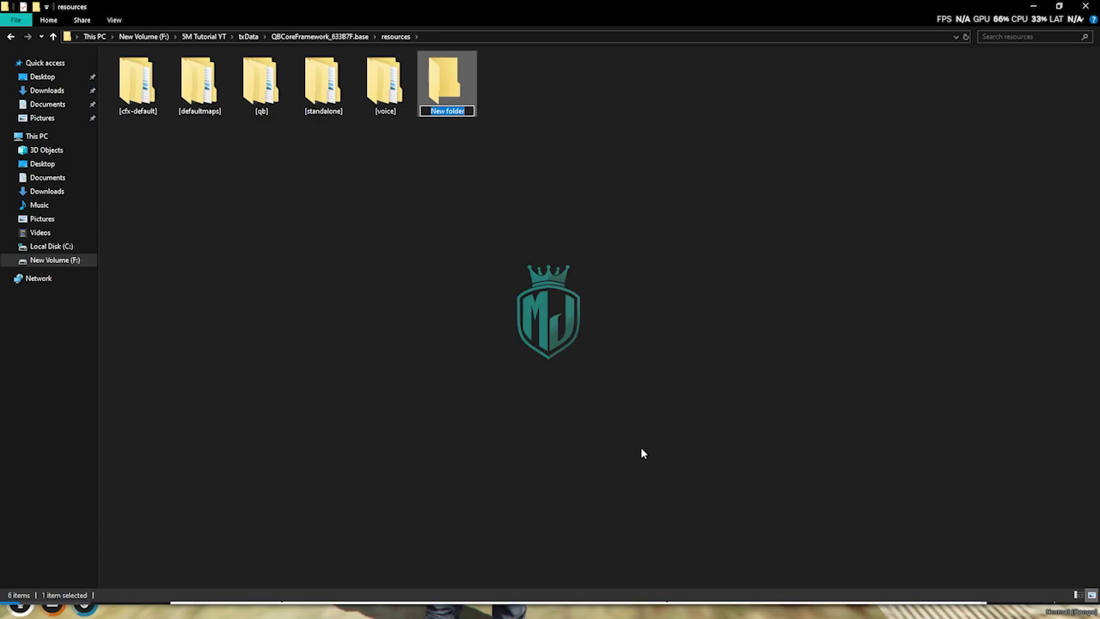
{"action": "type", "text": "bigsmoke"}
{"action": "key", "text": "Return"}
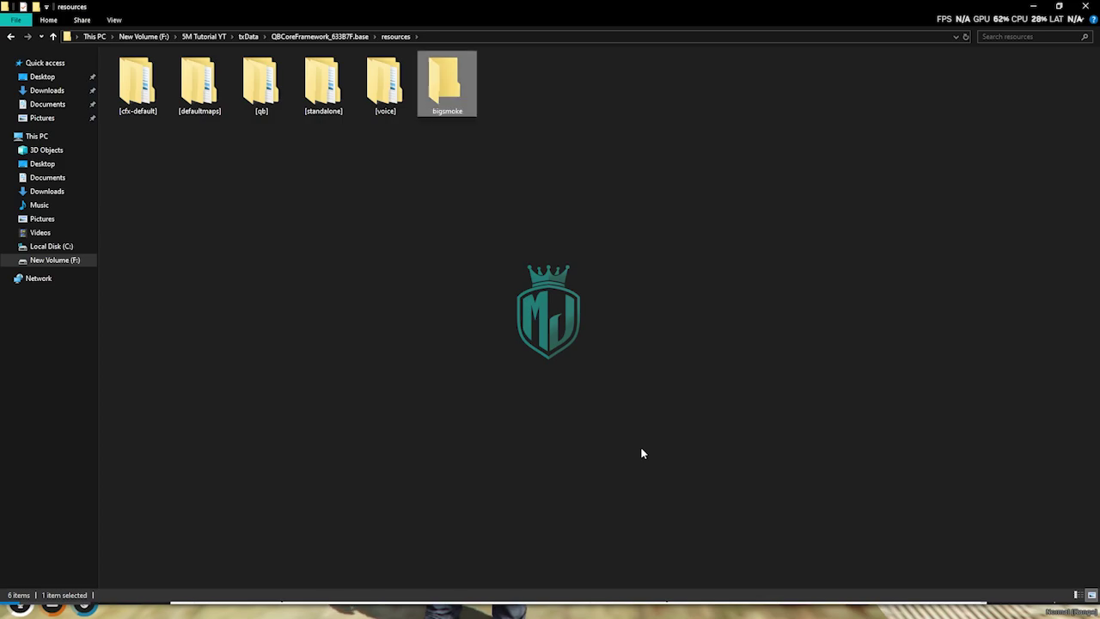
Paste the 14 Fiveguard files into the bigsmoke folder.
{"action": "key", "text": "Return"}
{"action": "key", "text": "ctrl+v"}
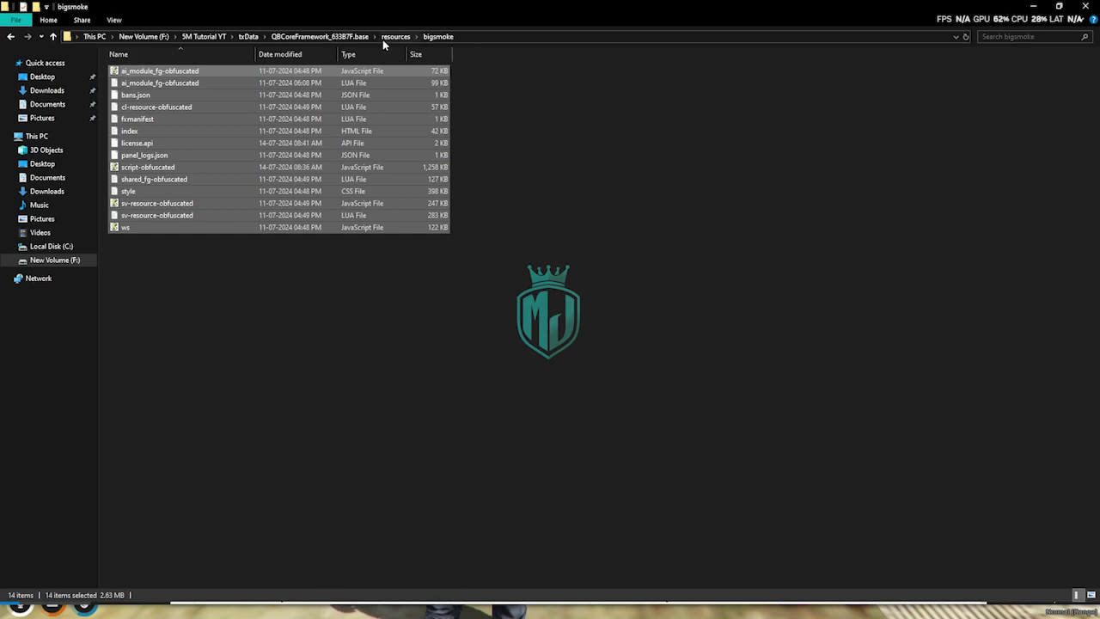
{"action": "left_click", "coordinate": [384, 38]}
{"action": "key", "text": "F2"}
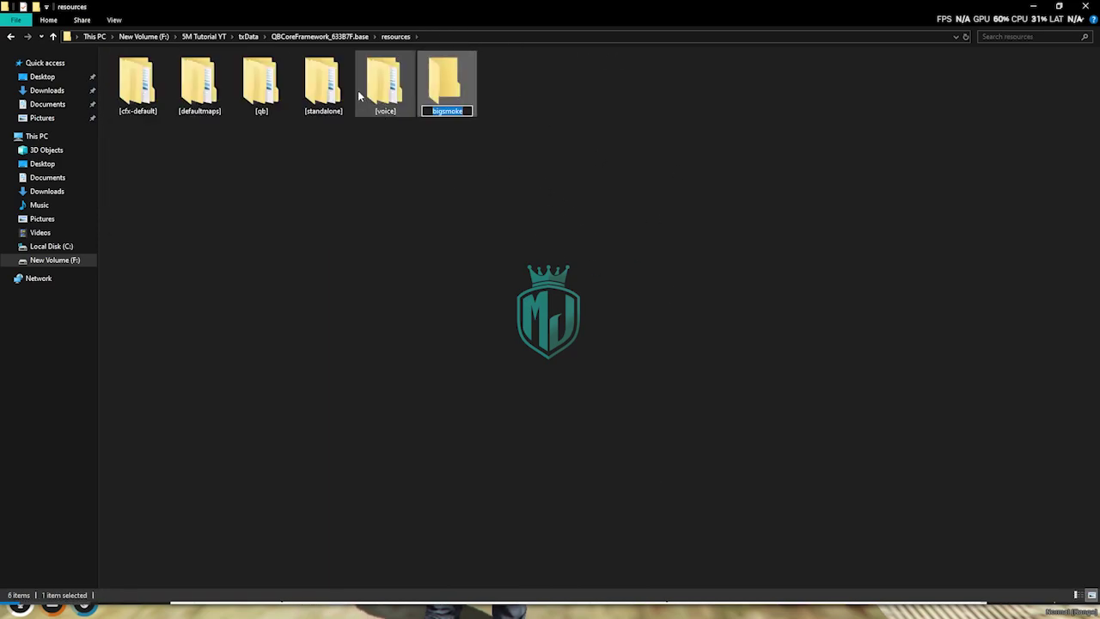
{"action": "key", "text": "Return"}
Add 'ensure bigsmoke' on a new line at the end of server.cfg's ensure list.
{"action": "key", "text": "alt+Up"}
{"action": "double_click", "coordinate": [387, 95]}
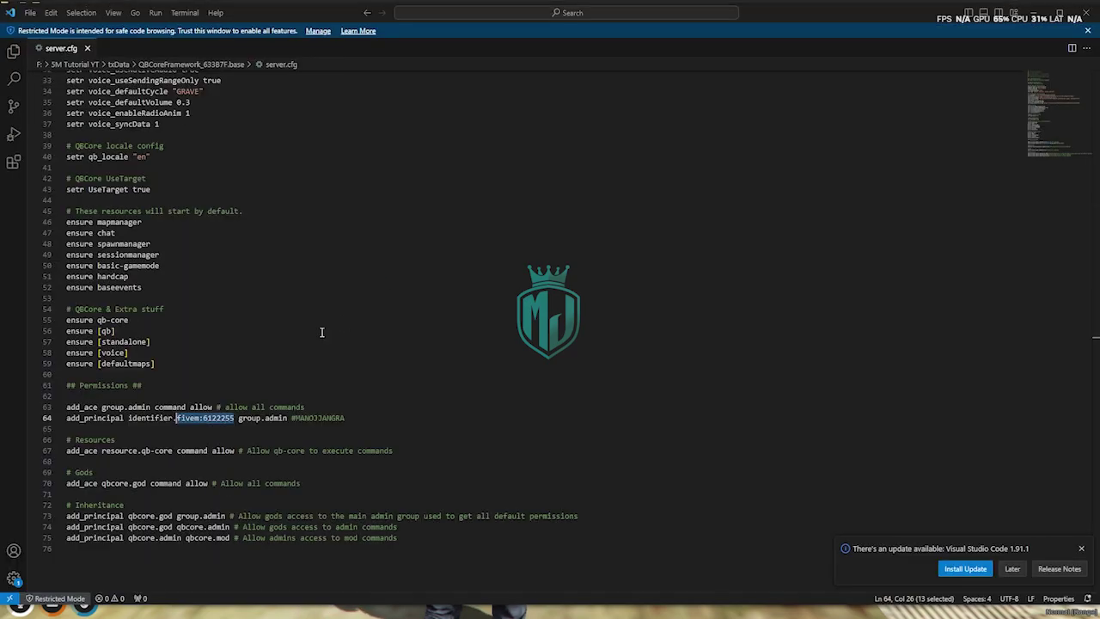
{"action": "scroll", "coordinate": [321, 331], "scroll_direction": "down", "scroll_amount": 5}
{"action": "left_click", "coordinate": [147, 189]}
{"action": "left_click", "coordinate": [148, 203]}
{"action": "type", "text": "ensure bigsmoke"}
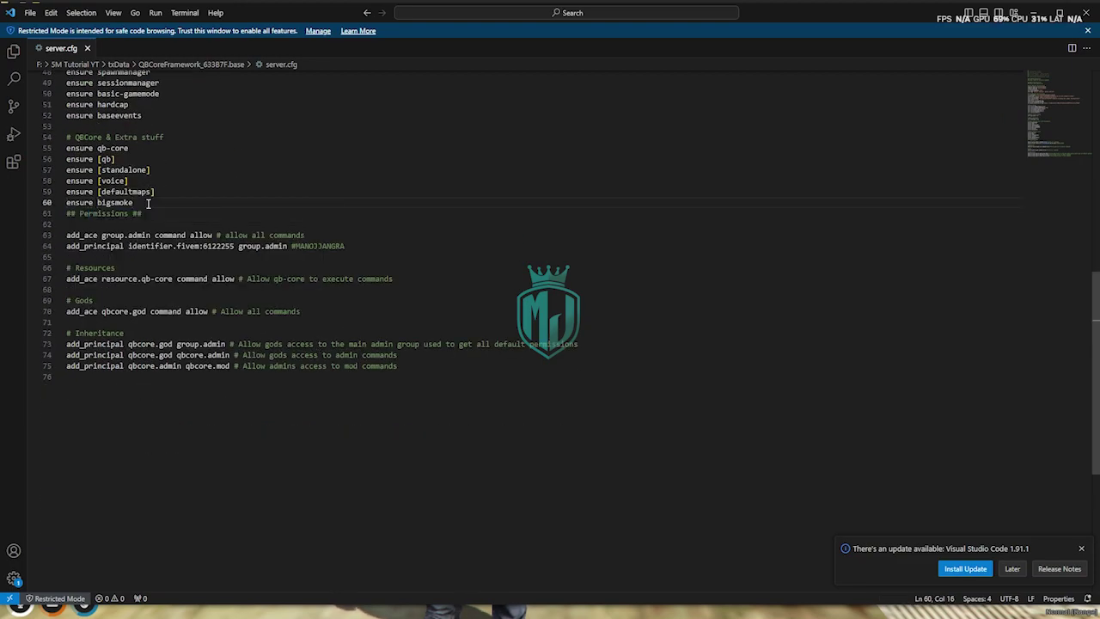
{"action": "key", "text": "super"}
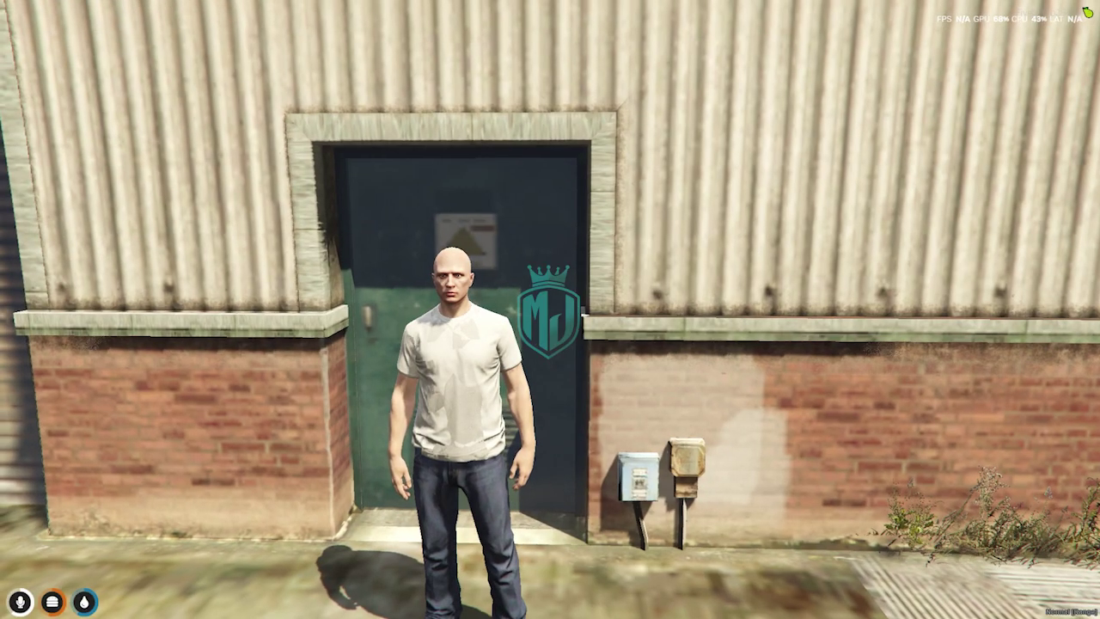
Restart the server from the txAdmin panel's TXADMIN tab and confirm with Continue.
{"action": "key", "text": "F1"}
{"action": "key", "text": "Right"}
{"action": "key", "text": "Right"}
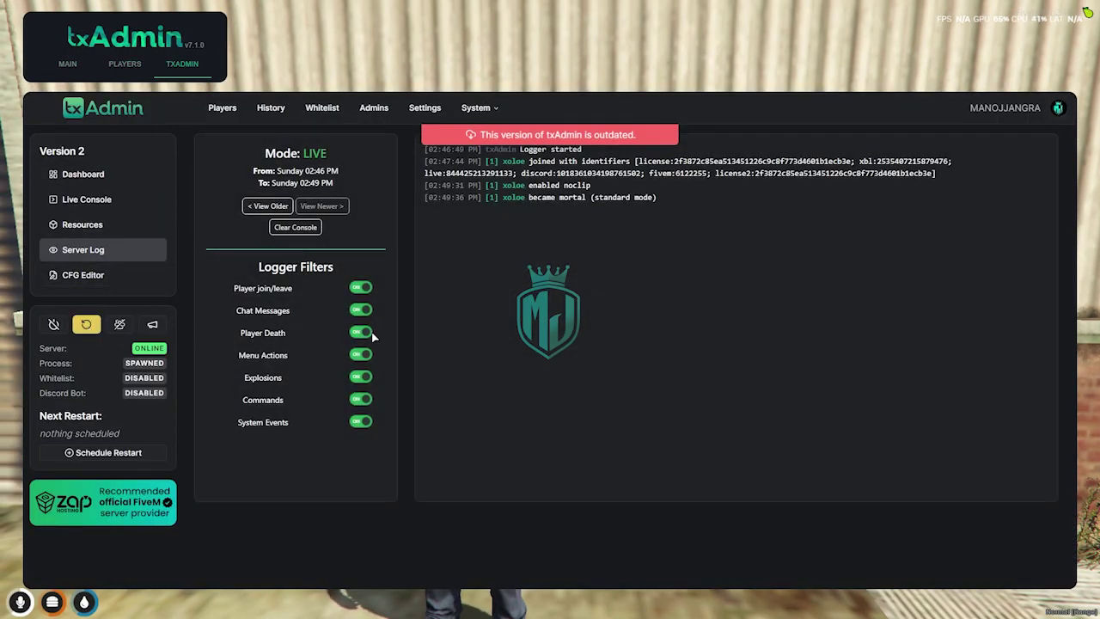
{"action": "left_click", "coordinate": [85, 323]}
{"action": "left_click", "coordinate": [655, 361]}
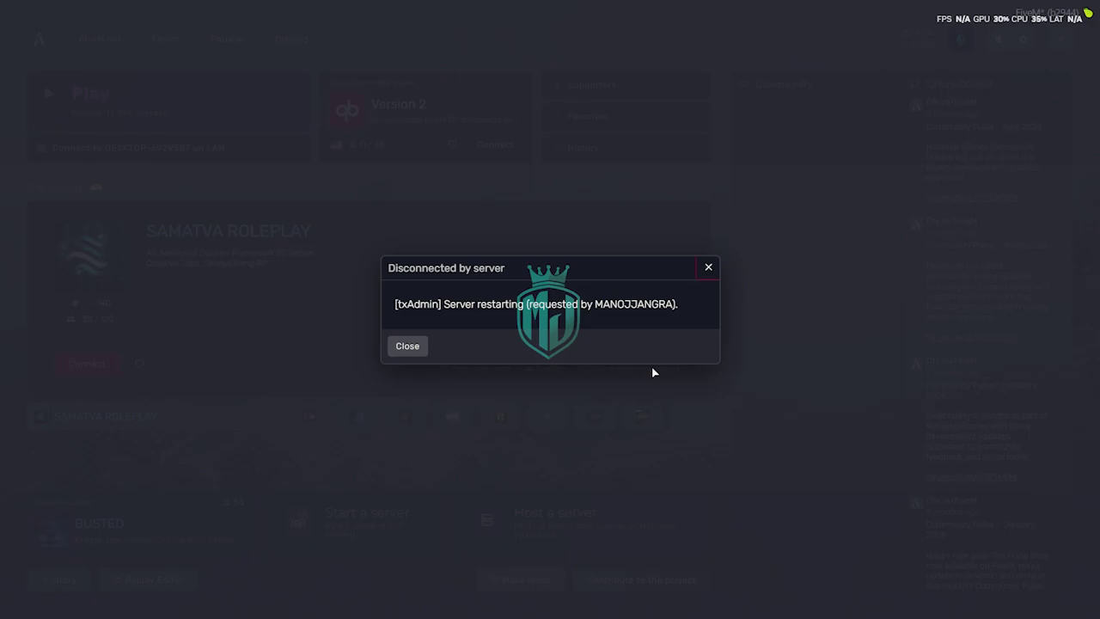
Check Discord's #explosion-logs for the Fiveguard player-connecting entry, then return to FiveM.
{"action": "key", "text": "alt+Tab"}
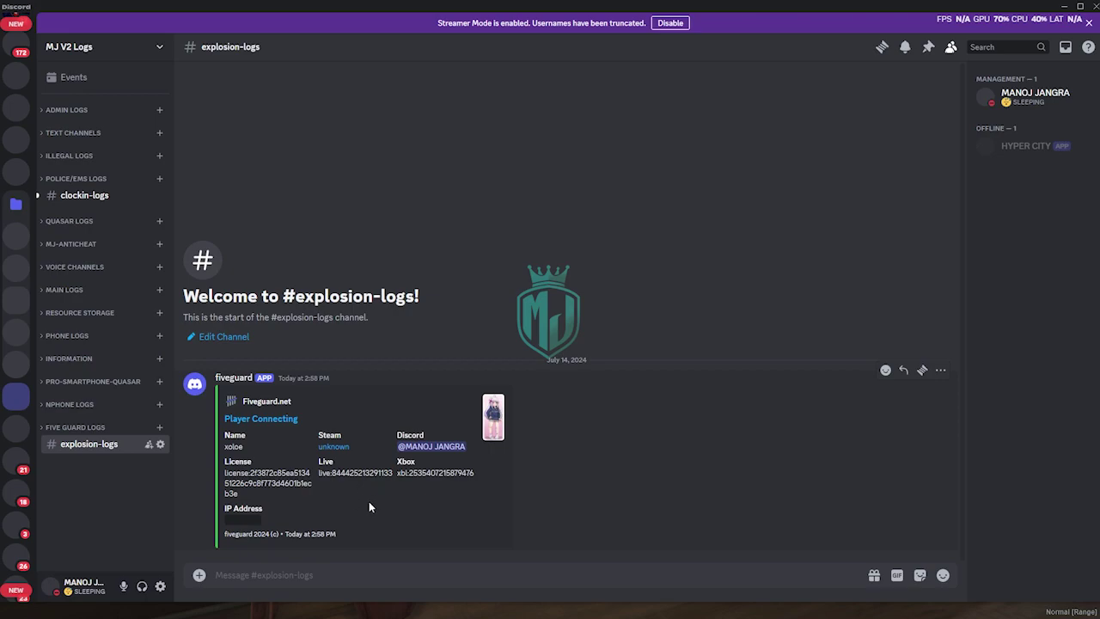
{"action": "key", "text": "shift+grave"}
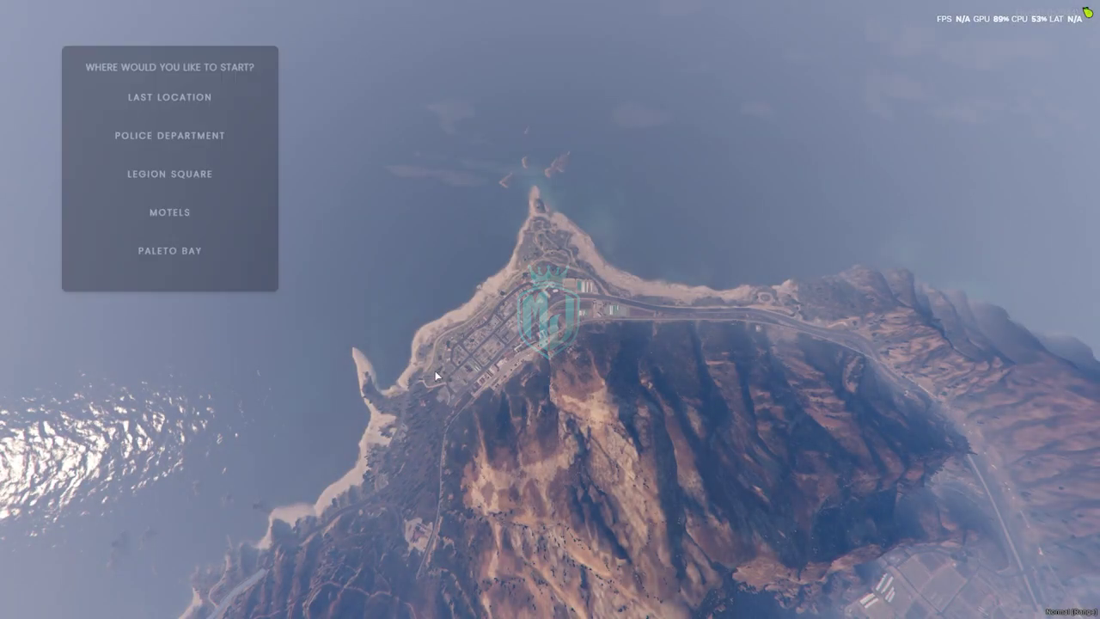
Spawn at Last Location, then enter /fgm in chat to open the Fiveguard Admin Menu.
{"action": "left_click", "coordinate": [206, 111]}
{"action": "left_click", "coordinate": [172, 315]}
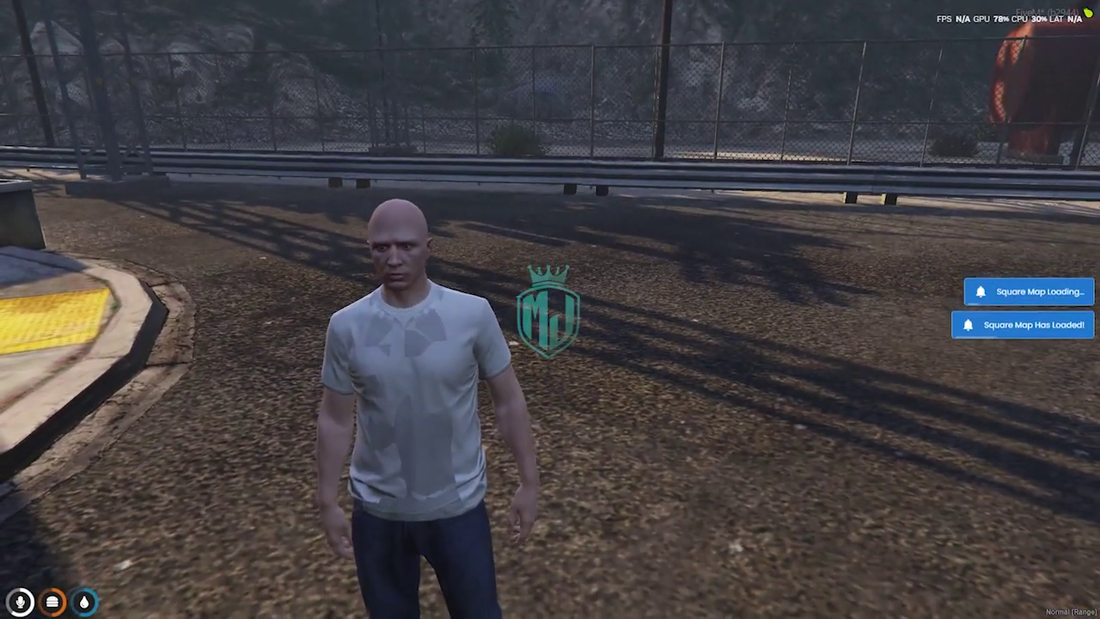
{"action": "type", "text": "t/fgn="}
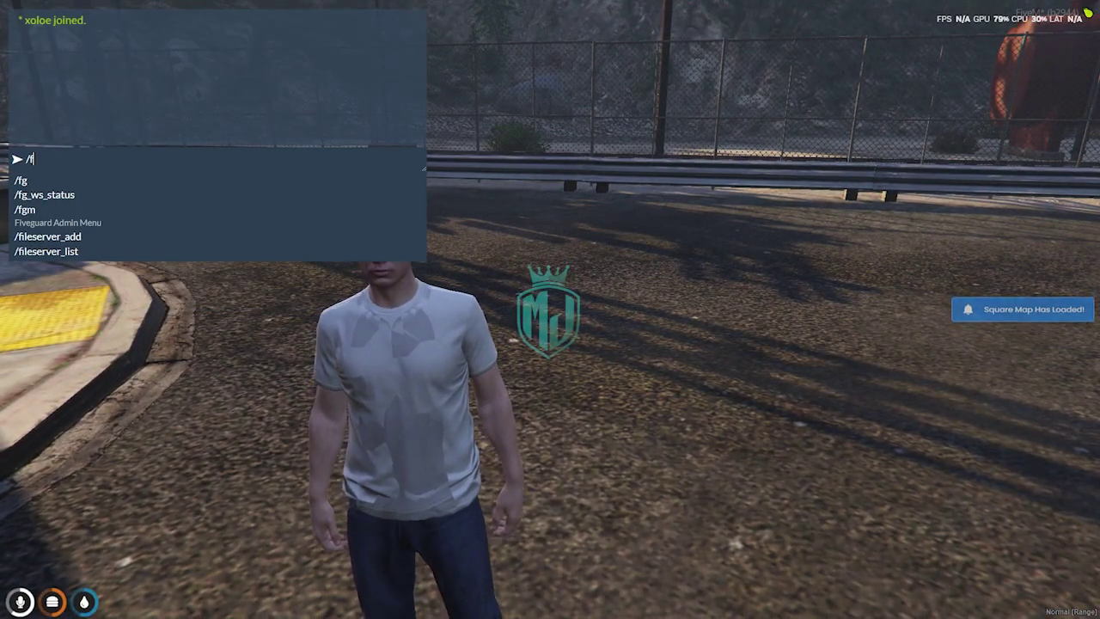
{"action": "key", "text": "BackSpace"}
{"action": "key", "text": "BackSpace"}
{"action": "type", "text": "m="}
{"action": "key", "text": "BackSpace"}
{"action": "key", "text": "BackSpace"}
{"action": "type", "text": "m"}
{"action": "key", "text": "Return"}
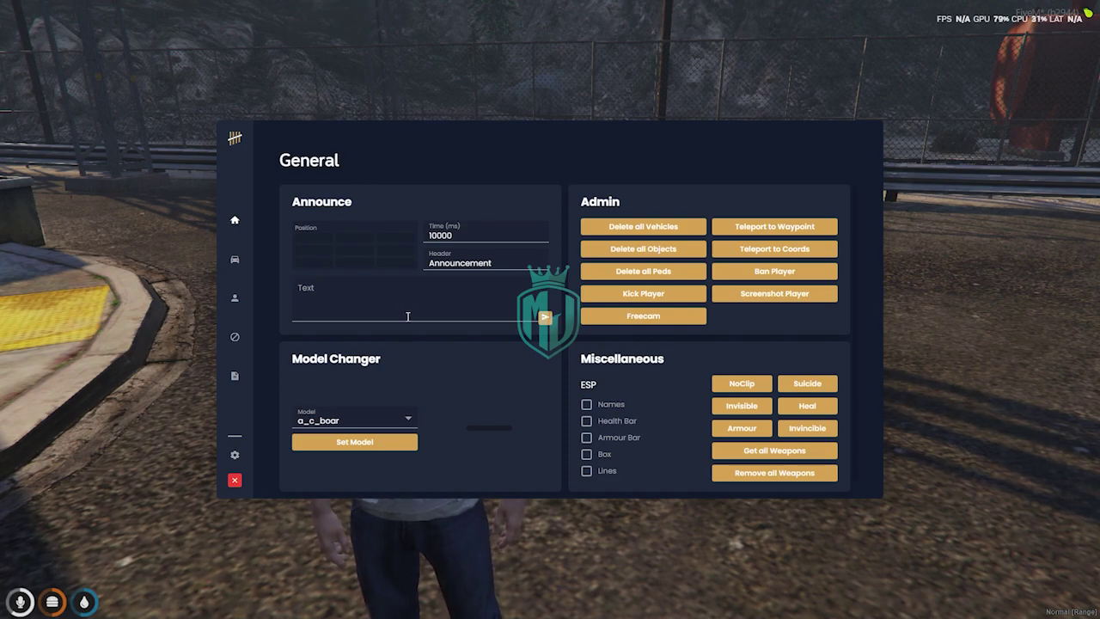
Try the model list, NoClip, Suicide, Heal, Invisible, Armour and Invincible options.
{"action": "left_click", "coordinate": [396, 421]}
{"action": "left_click", "coordinate": [410, 418]}
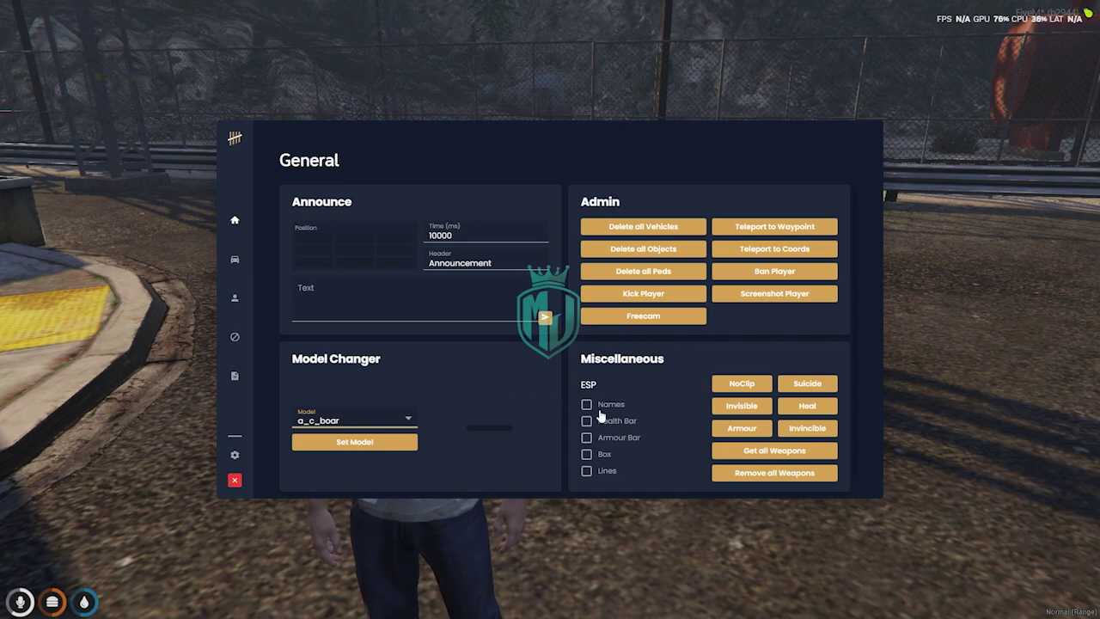
{"action": "left_click", "coordinate": [744, 392]}
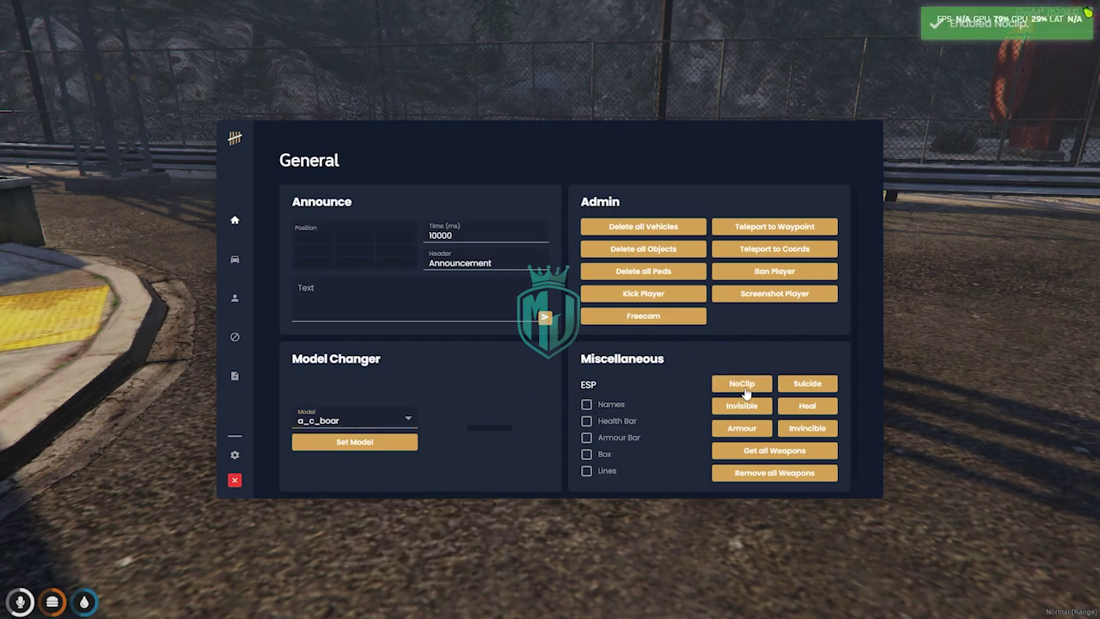
{"action": "left_click", "coordinate": [744, 392]}
{"action": "left_click", "coordinate": [803, 386]}
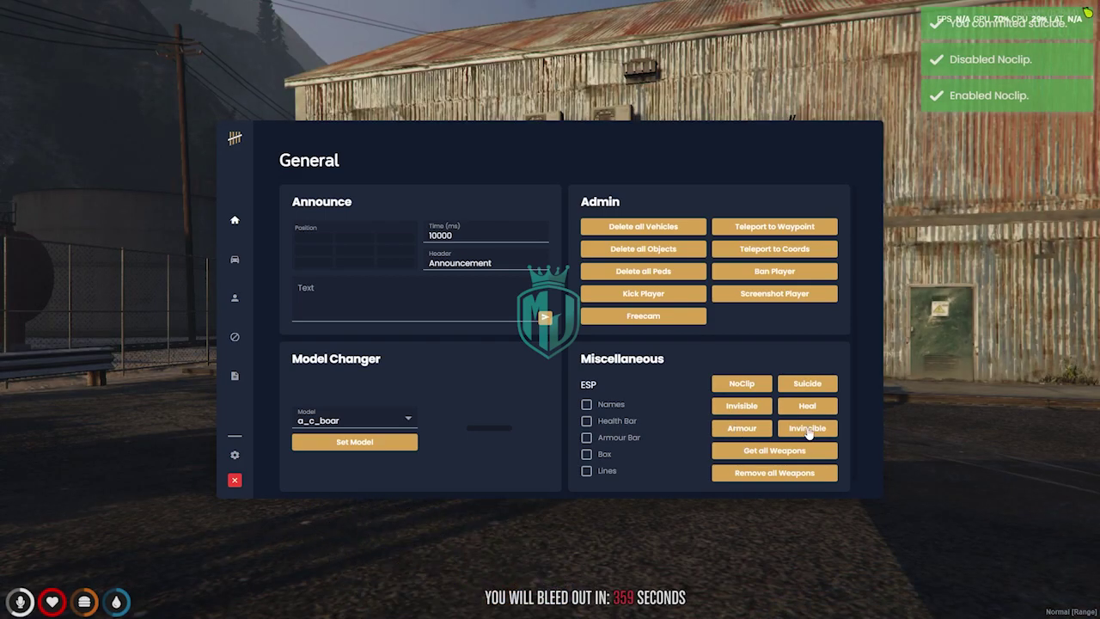
{"action": "left_click", "coordinate": [807, 429]}
{"action": "left_click", "coordinate": [744, 411]}
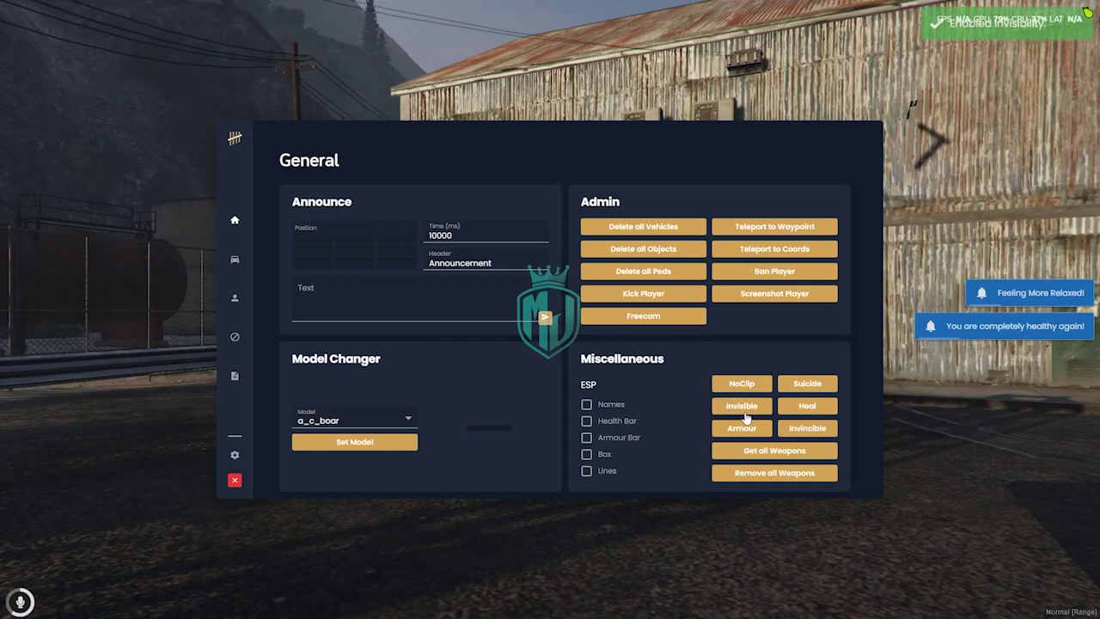
{"action": "left_click", "coordinate": [744, 410]}
{"action": "left_click", "coordinate": [754, 430]}
{"action": "left_click", "coordinate": [790, 438]}
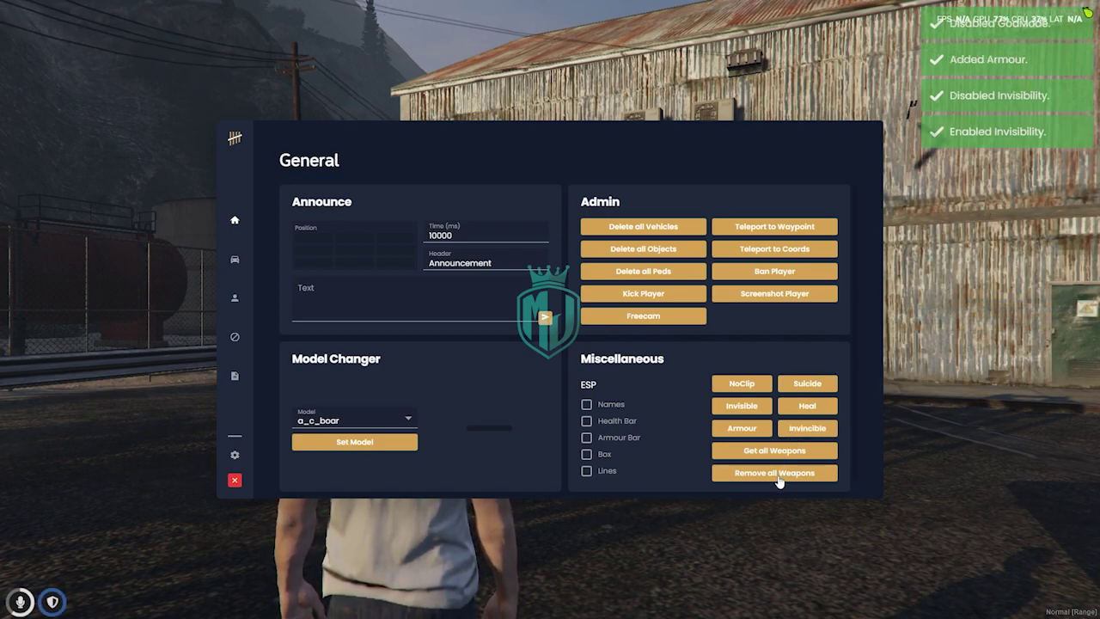
Enable the Names, Health Bar, Armour Bar, Box and Lines ESP overlays.
{"action": "left_click", "coordinate": [586, 404]}
{"action": "left_click", "coordinate": [586, 420]}
{"action": "left_click", "coordinate": [587, 437]}
{"action": "left_click", "coordinate": [587, 453]}
{"action": "left_click", "coordinate": [587, 471]}
{"action": "scroll", "coordinate": [679, 419], "scroll_direction": "down", "scroll_amount": 1}
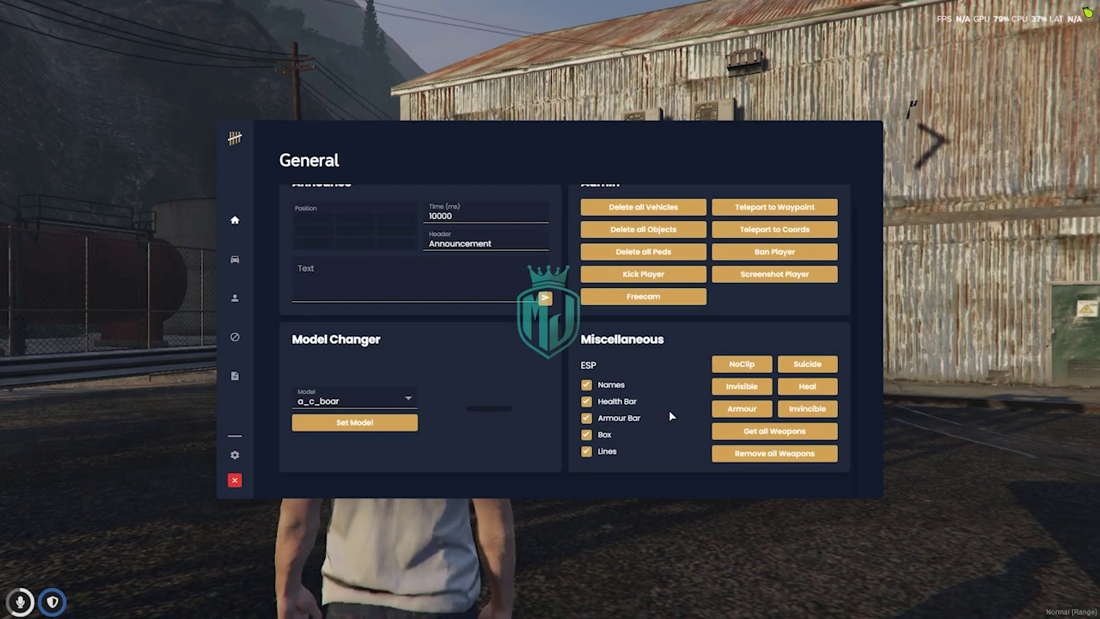
{"action": "scroll", "coordinate": [683, 408], "scroll_direction": "up", "scroll_amount": 1}
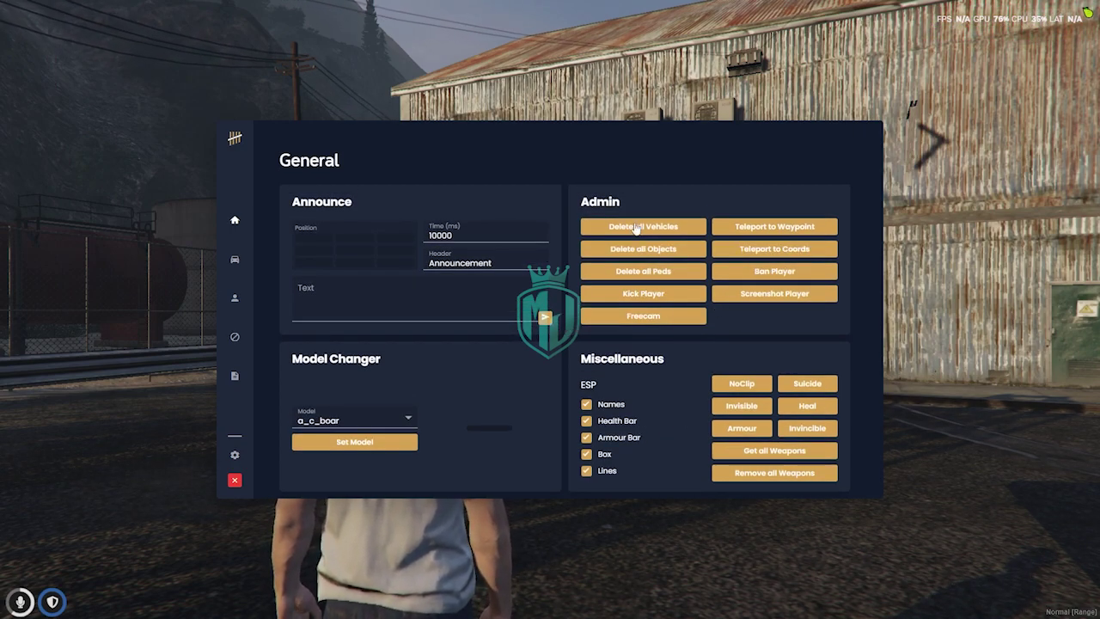